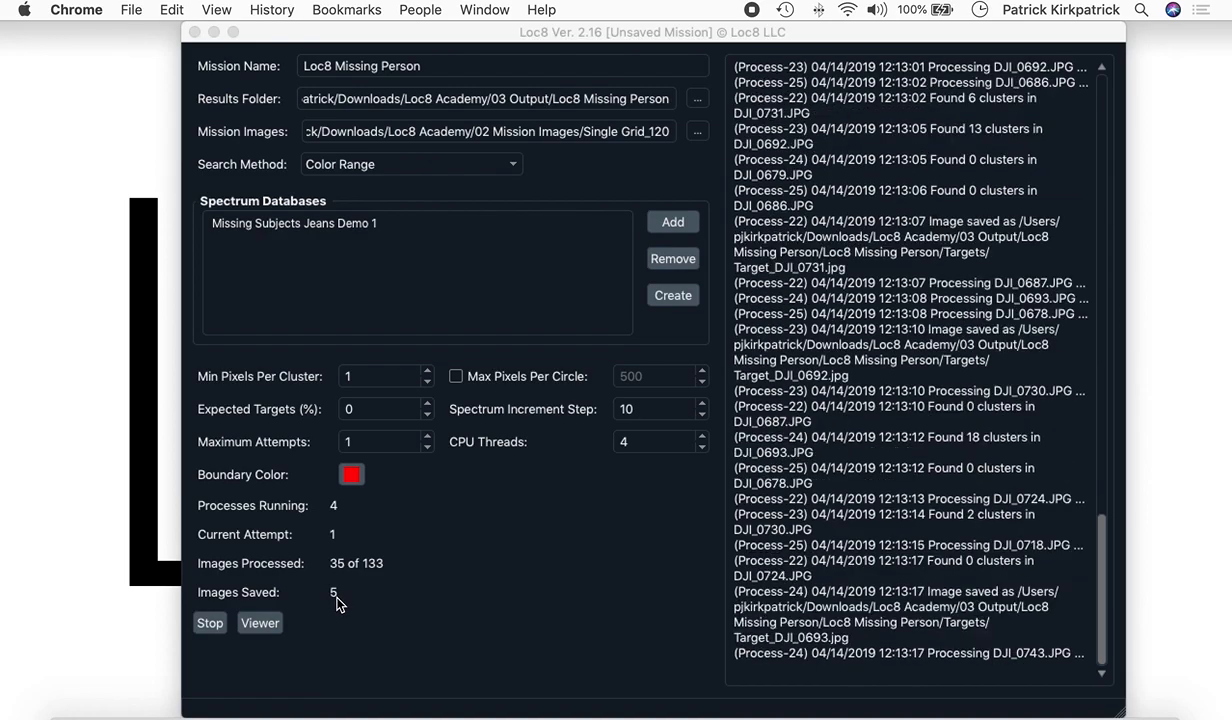
Open the viewer for the target images saved so far in the running Loc8 Missing Person mission
click(301, 601)
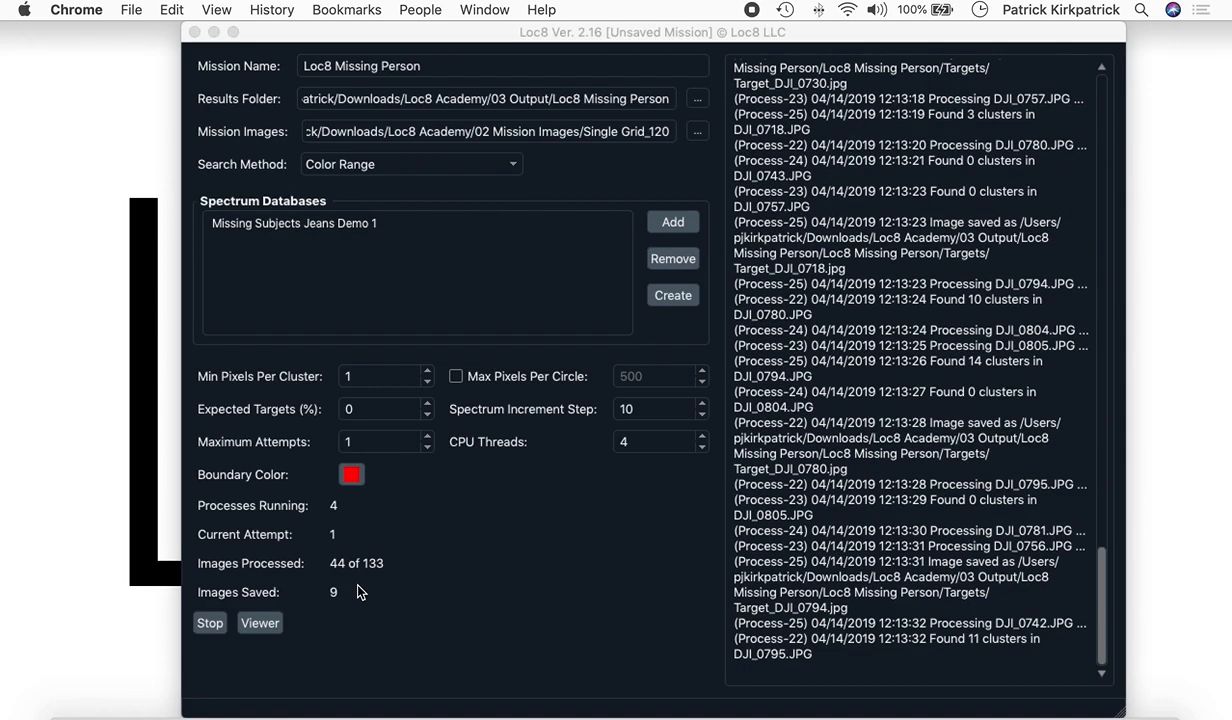
click(339, 222)
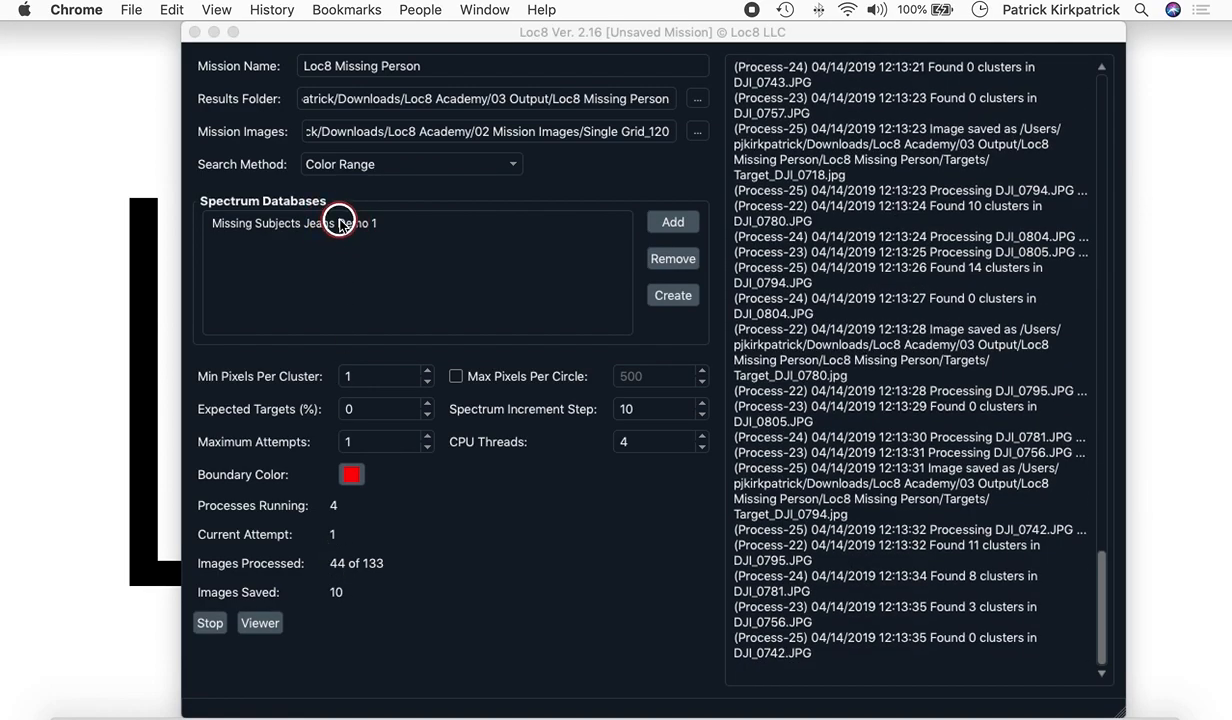
click(260, 623)
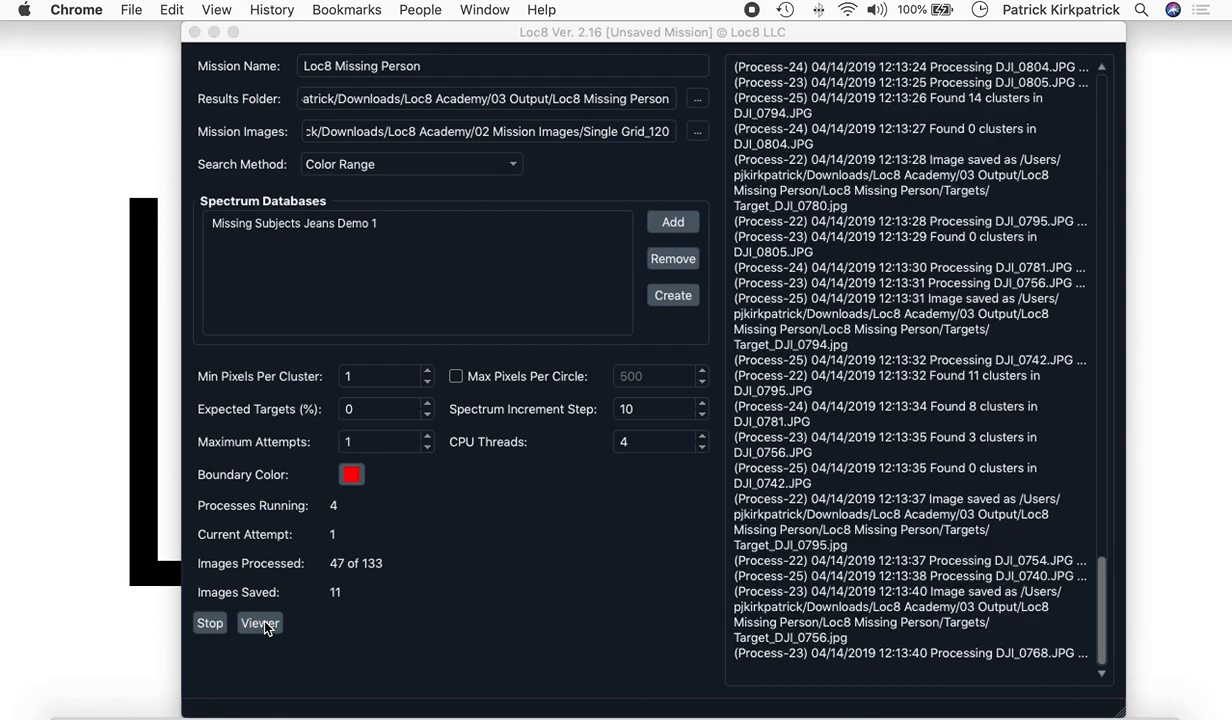
click(260, 623)
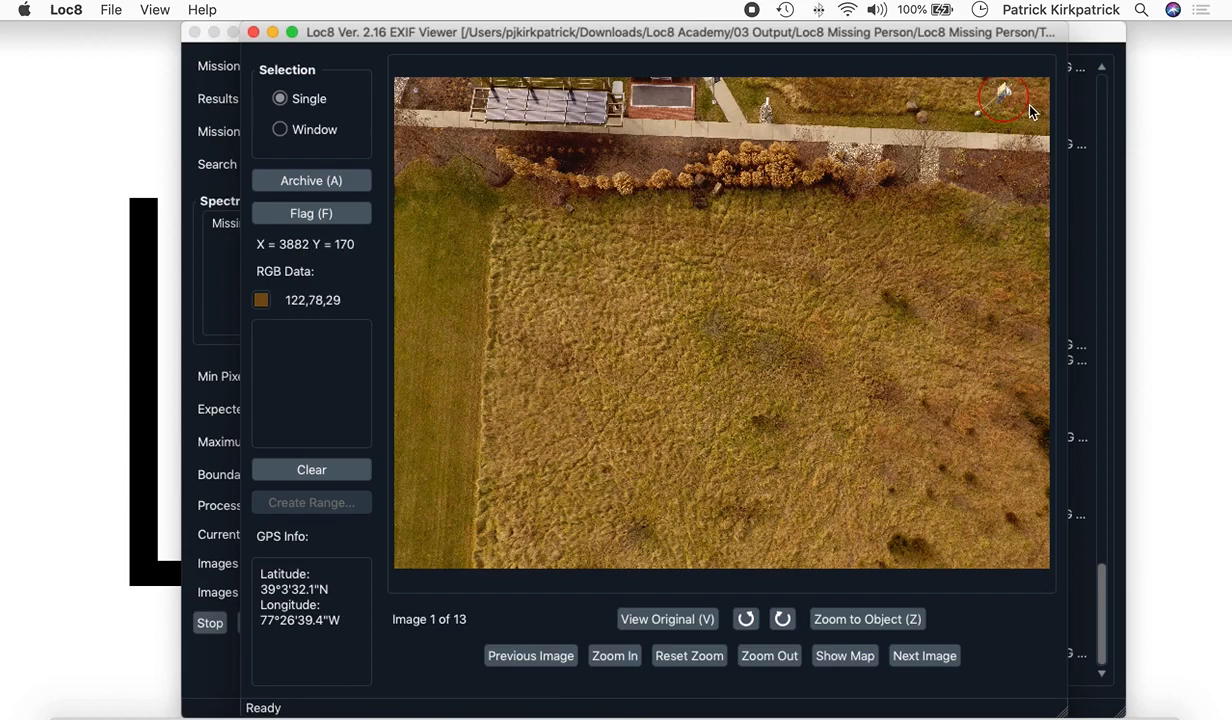
Examine the circled signpost in the first target image up close, including with Zoom to Object, and return to the full image
scroll(1004, 116, up, 1)
scroll(1004, 121, up, 5)
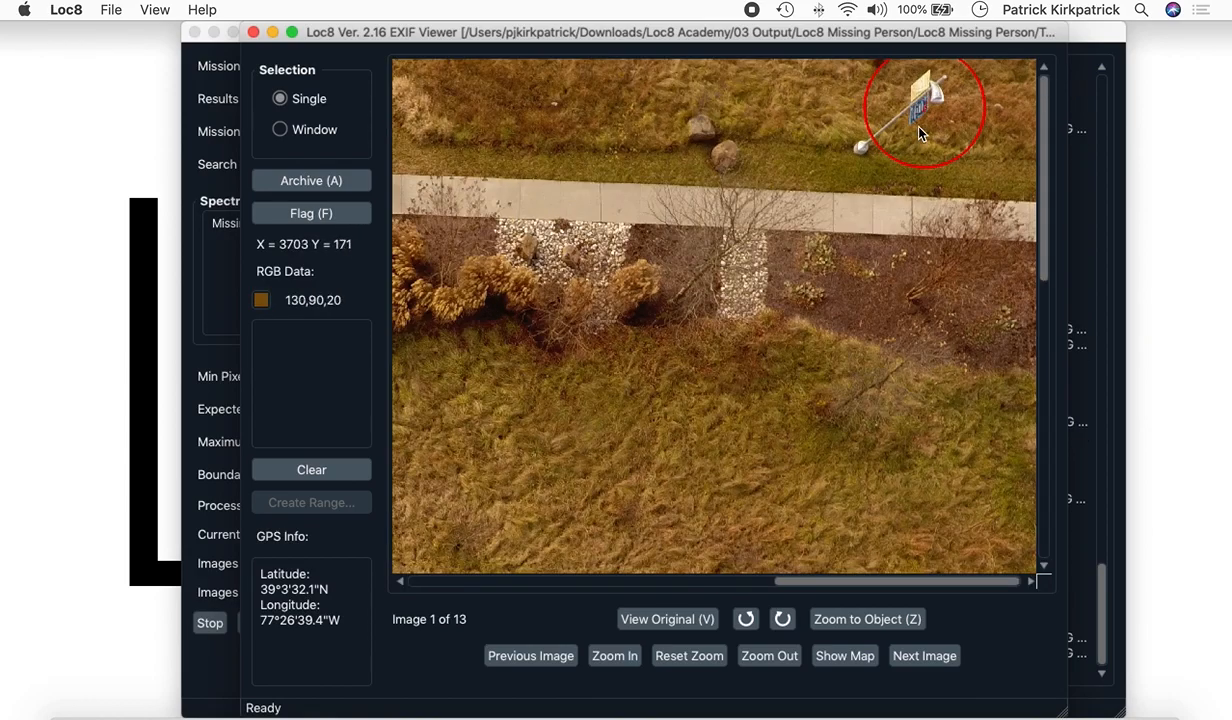
scroll(700, 210, up, 2)
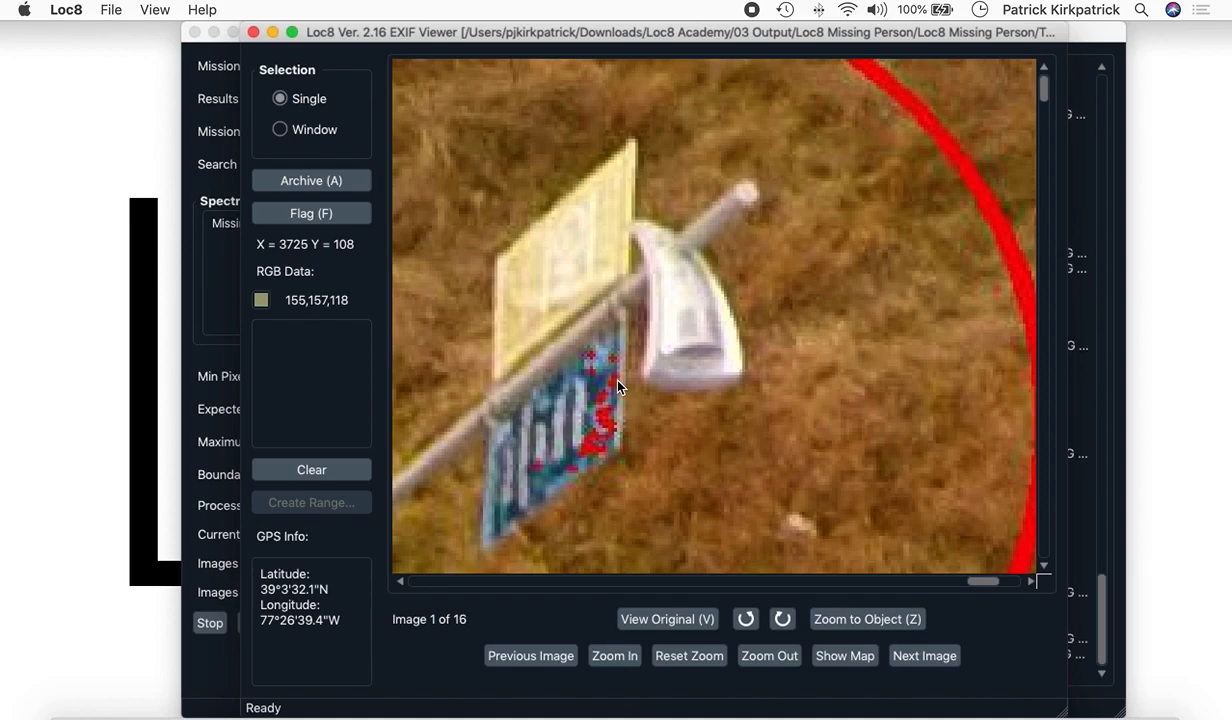
scroll(618, 388, down, 10)
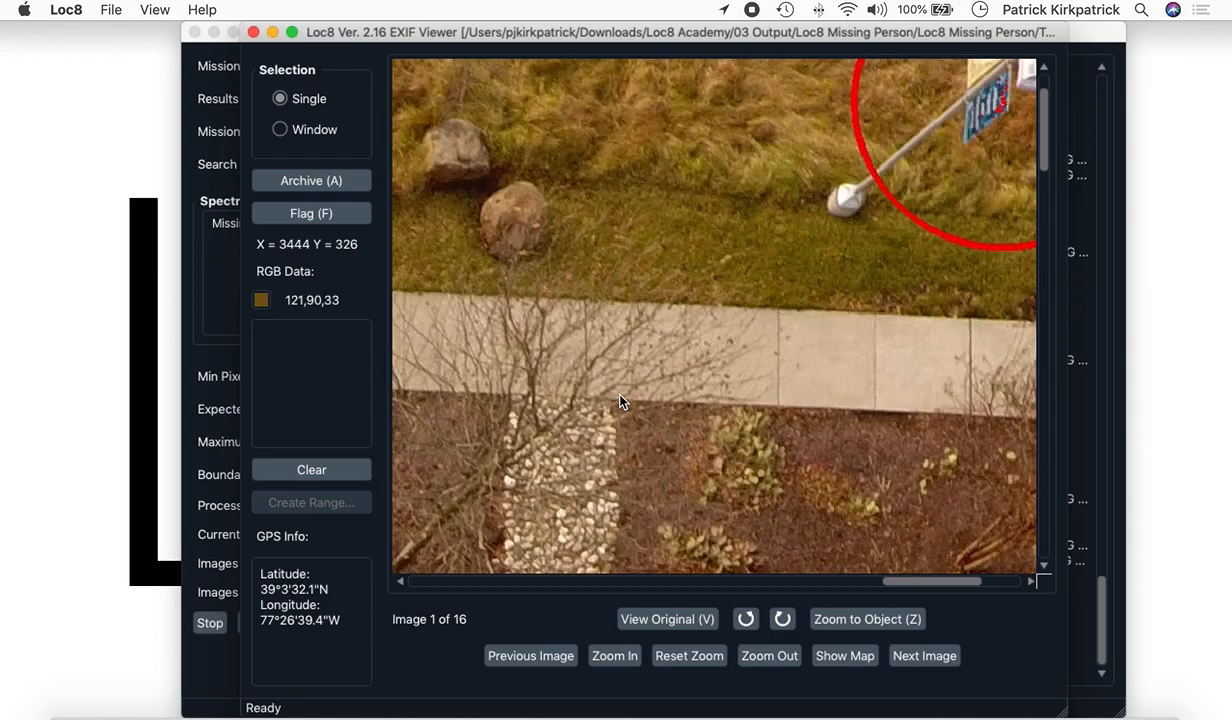
scroll(850, 263, down, 3)
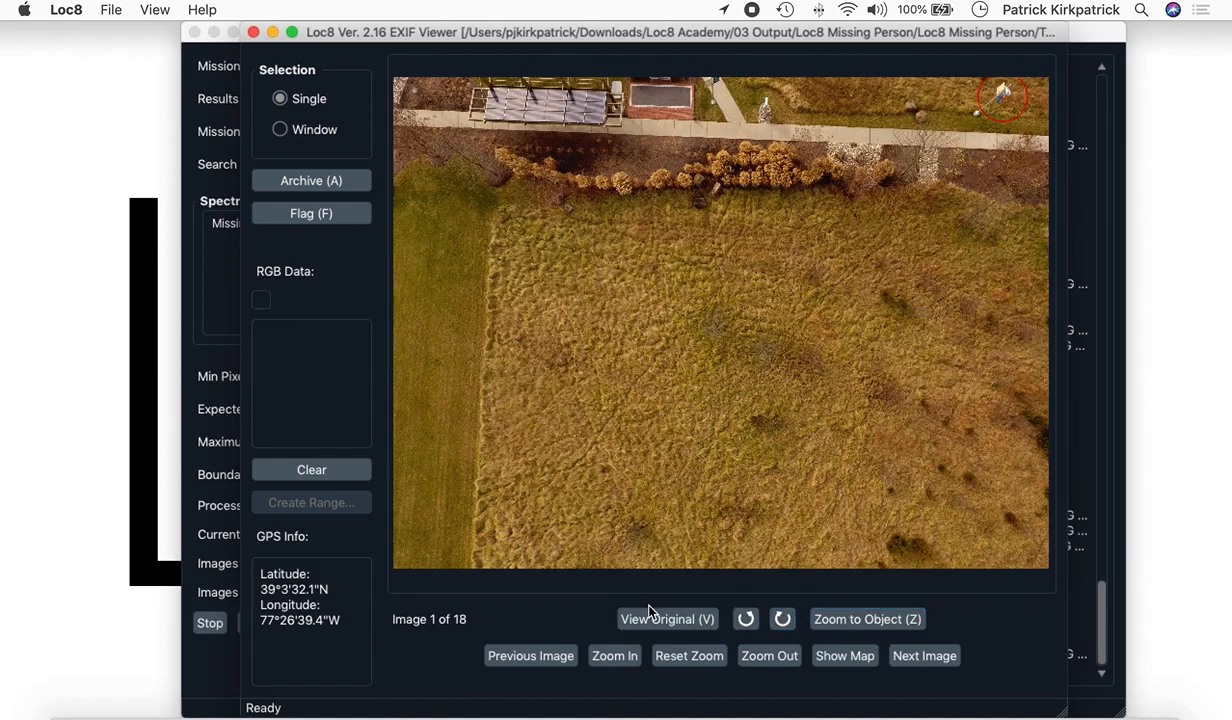
click(879, 620)
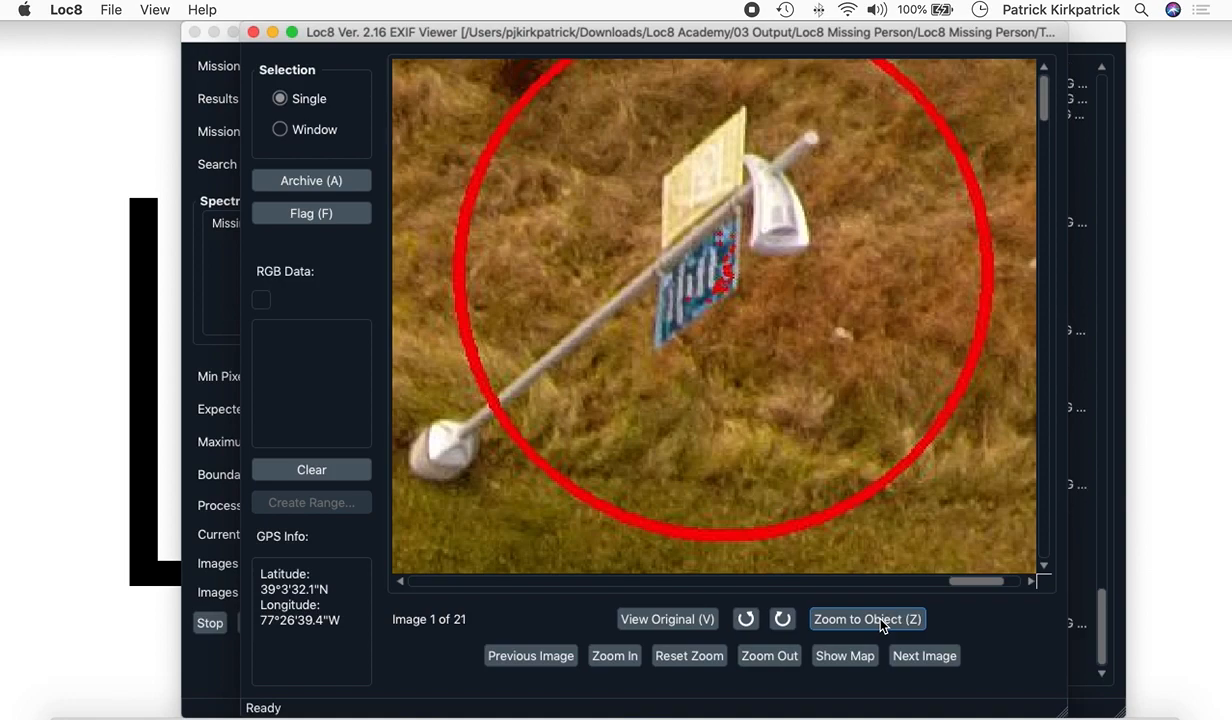
click(880, 619)
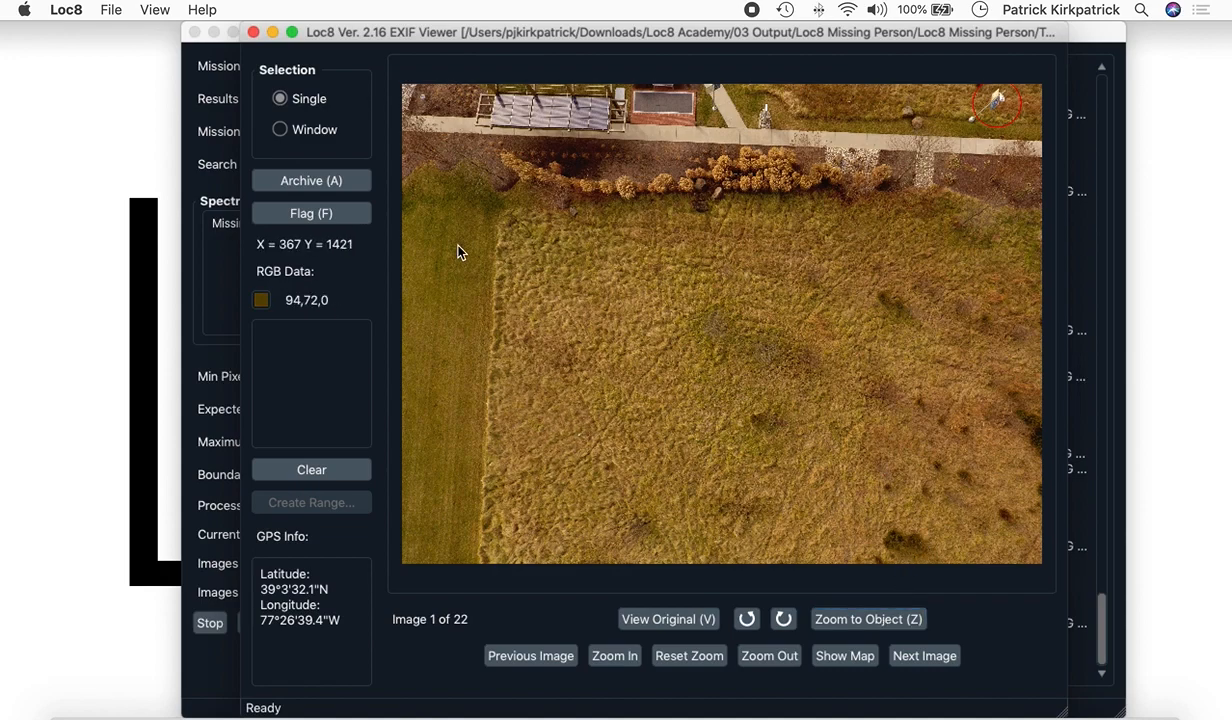
Archive the three signpost images Target_DJI_0691.jpg, Target_DJI_0692.jpg and Target_DJI_0693.jpg
click(337, 188)
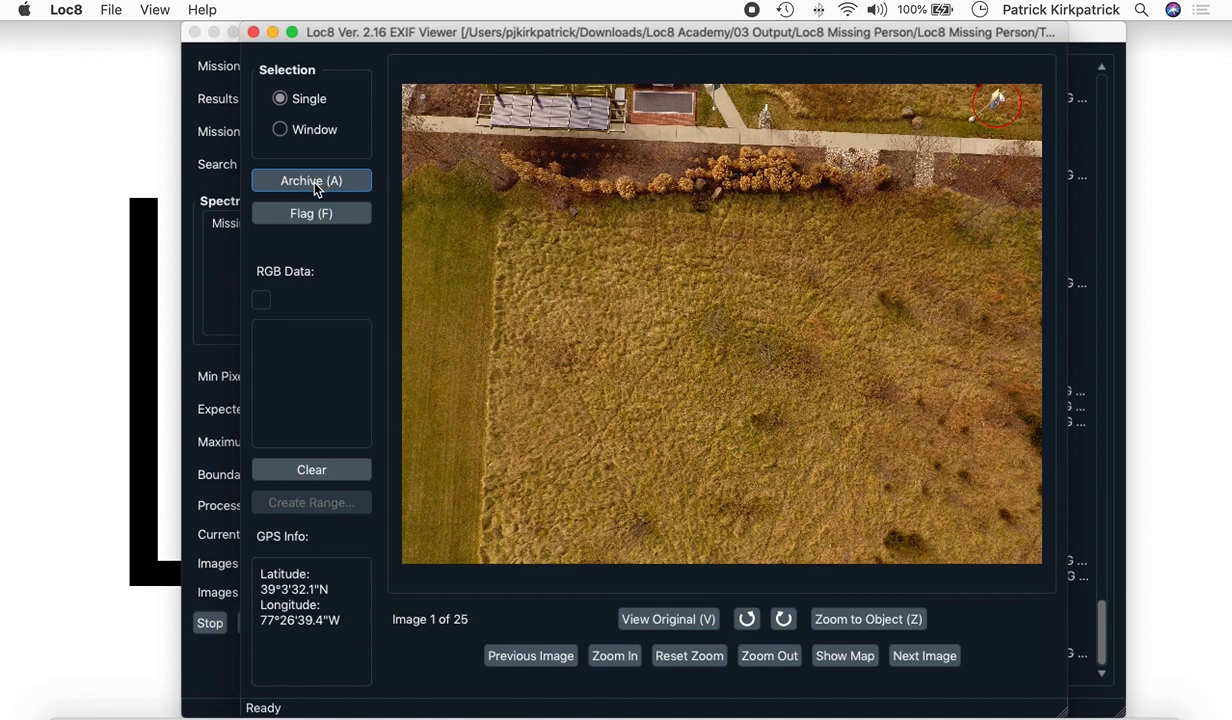
click(315, 189)
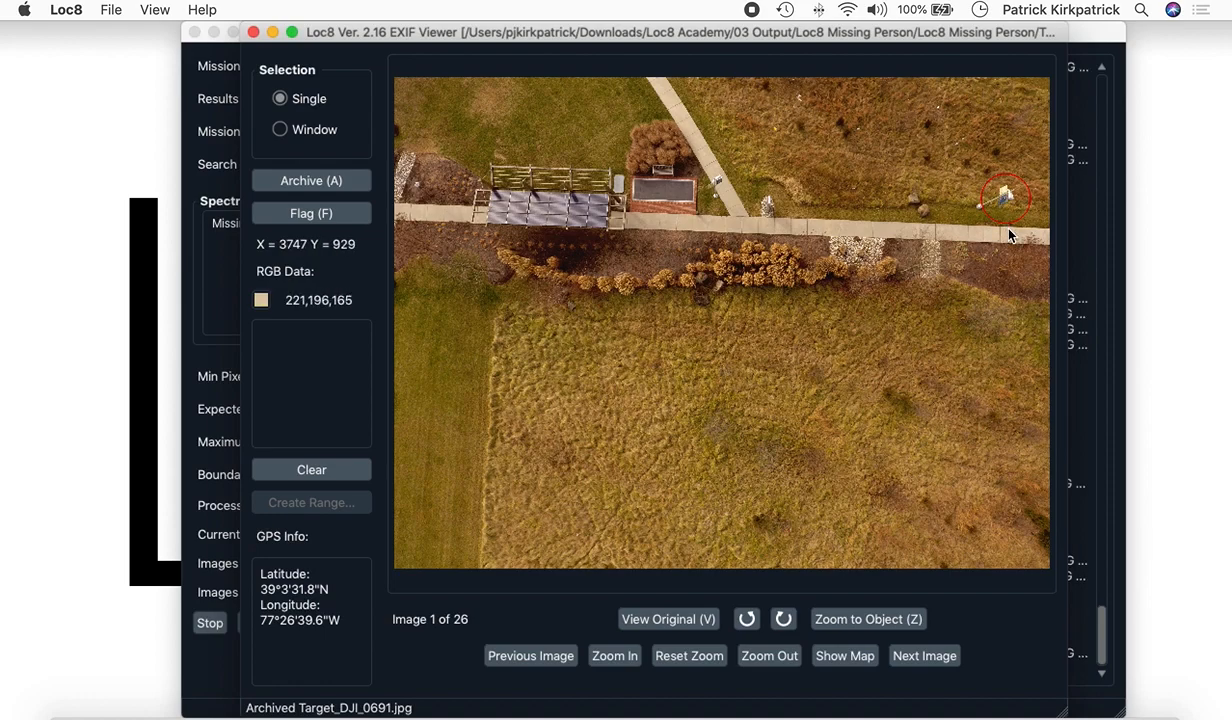
key(a)
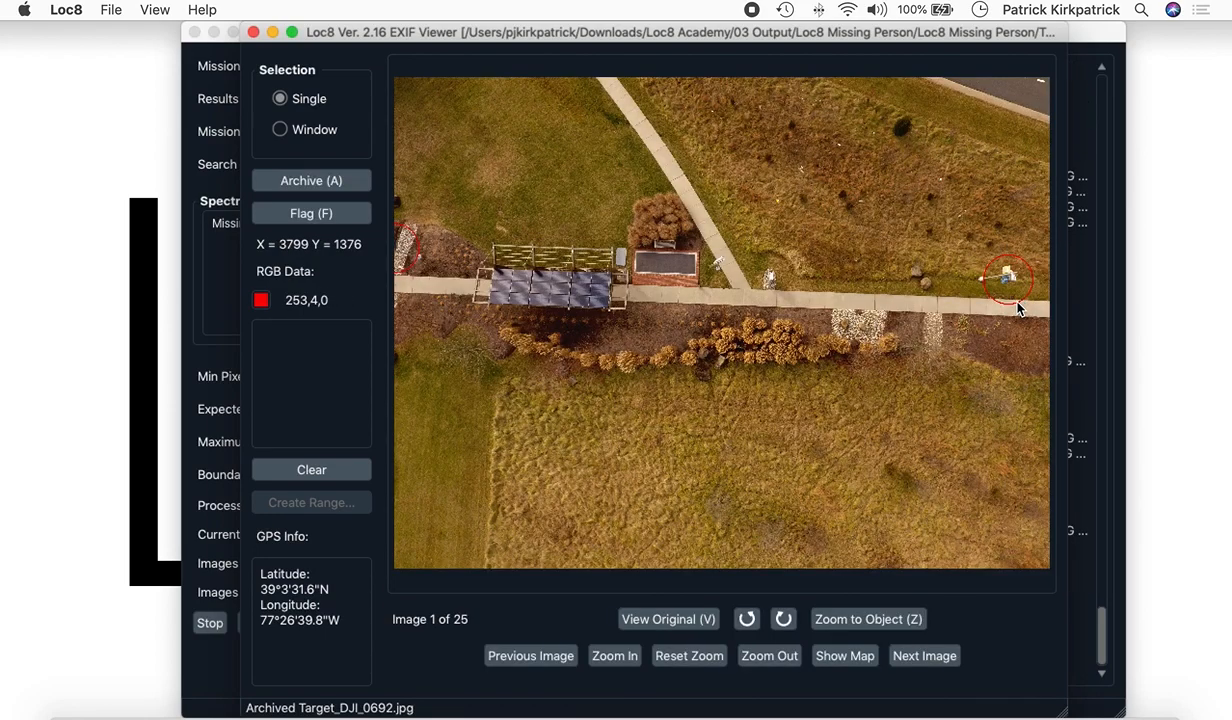
key(a)
Zoom to the detected object and examine the marked pixels on the person's jeans
key(z)
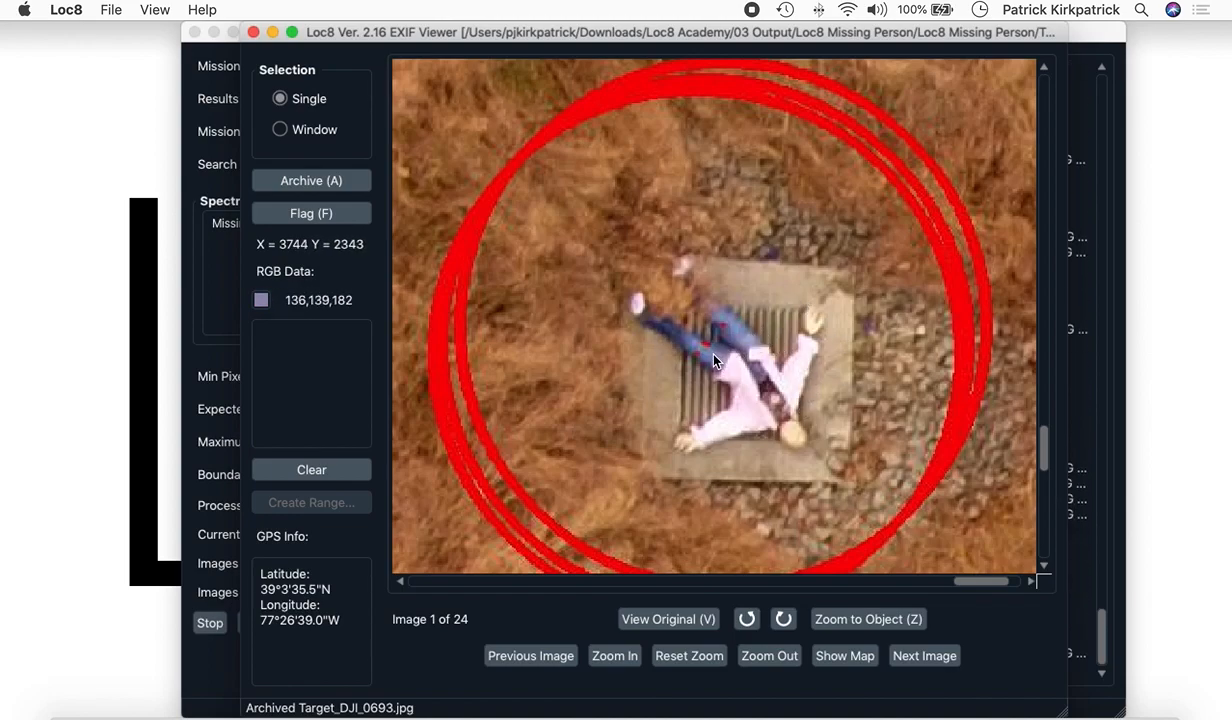
scroll(710, 350, up, 1)
scroll(714, 350, up, 2)
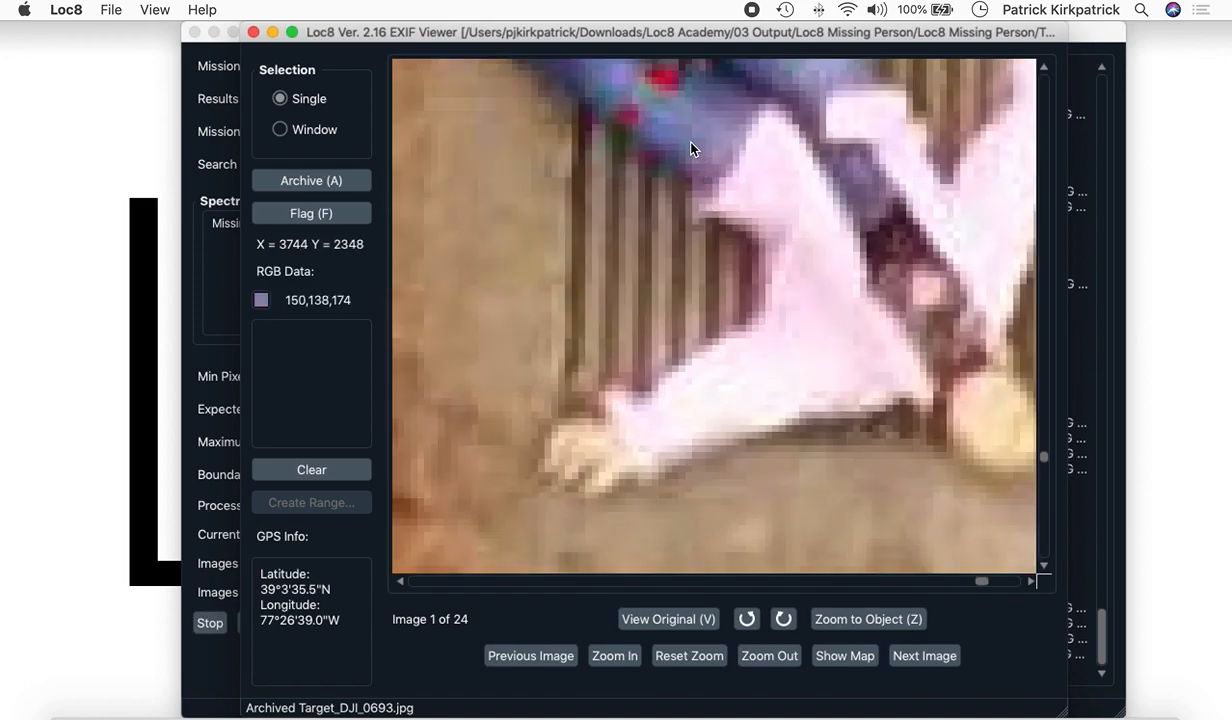
drag(693, 143, 715, 407)
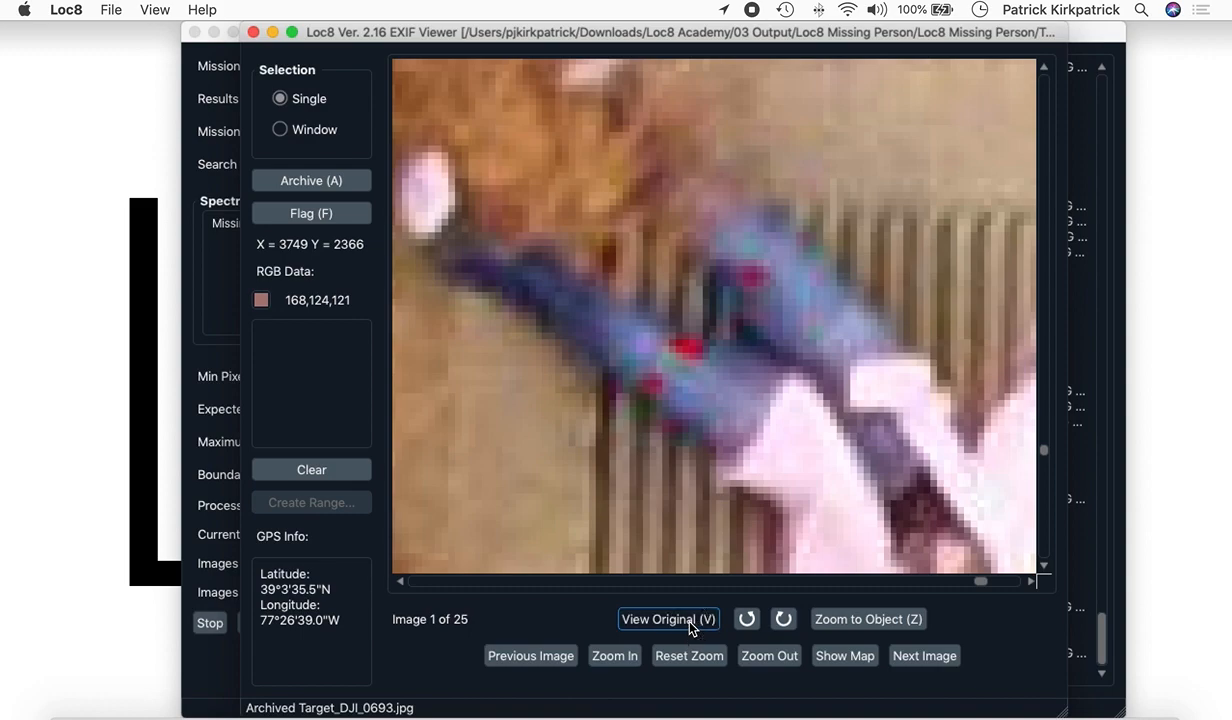
Compare the jeans with the unmarked original image, and return to the target image showing the whole circled person
click(668, 619)
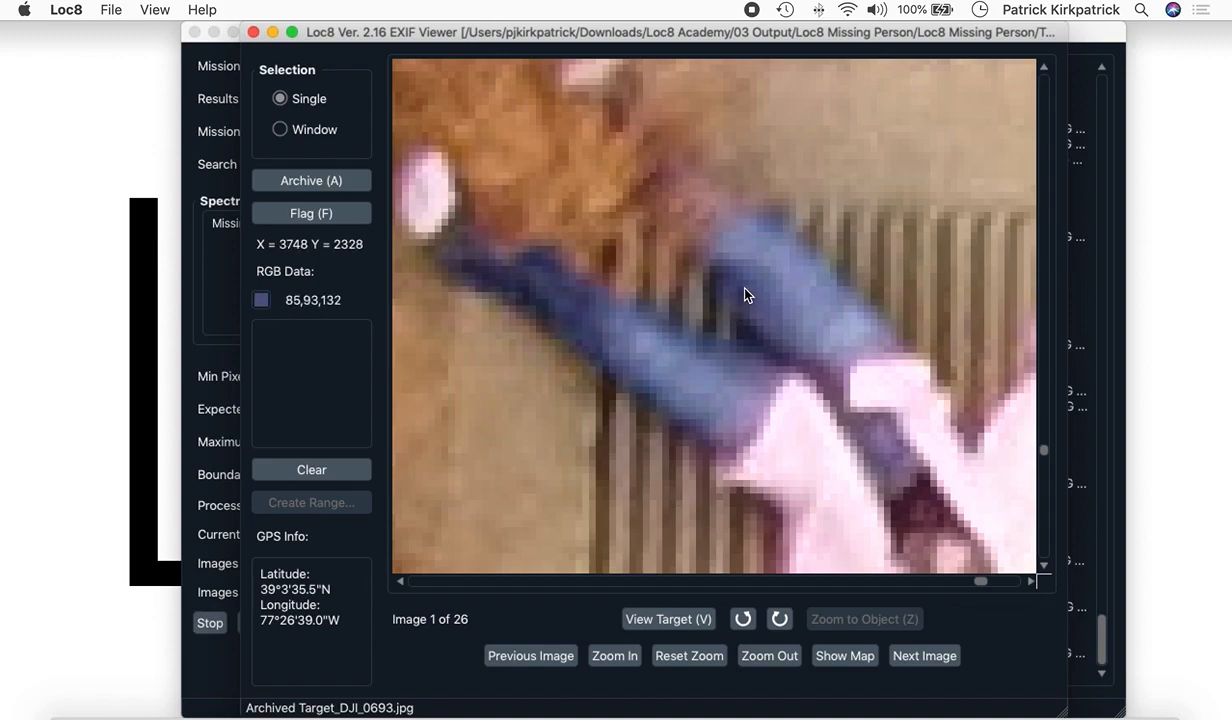
scroll(743, 287, up, 5)
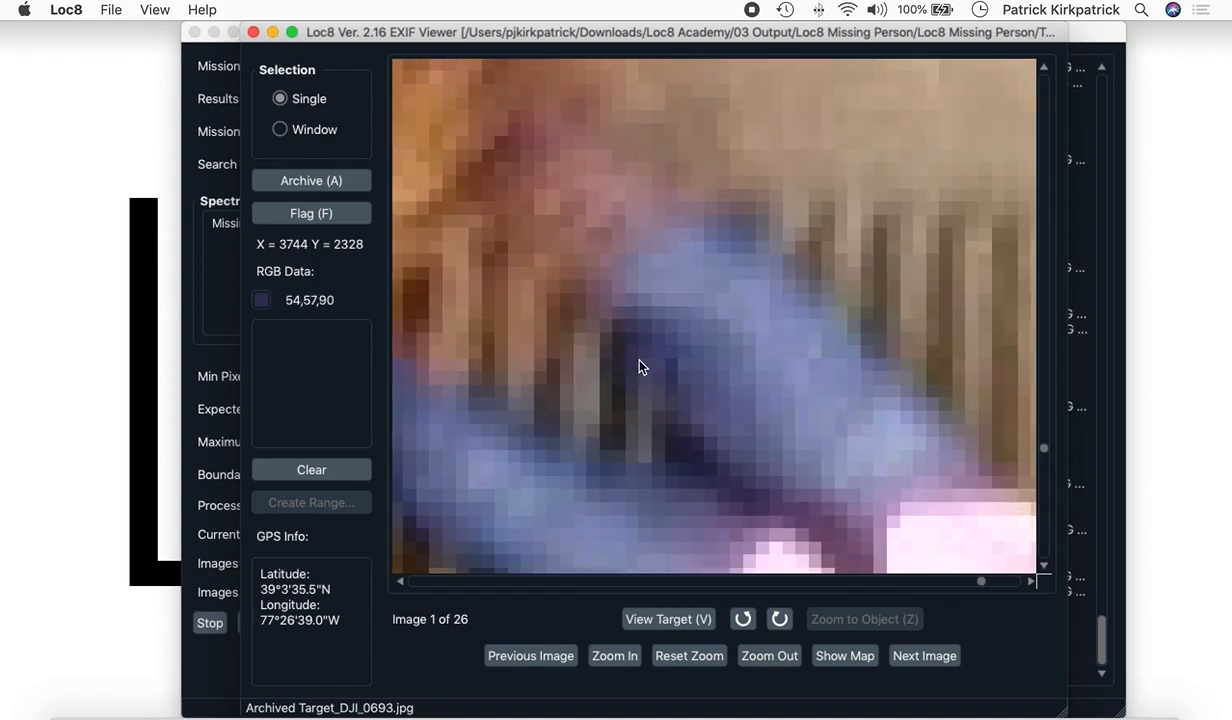
click(676, 621)
scroll(707, 404, down, 6)
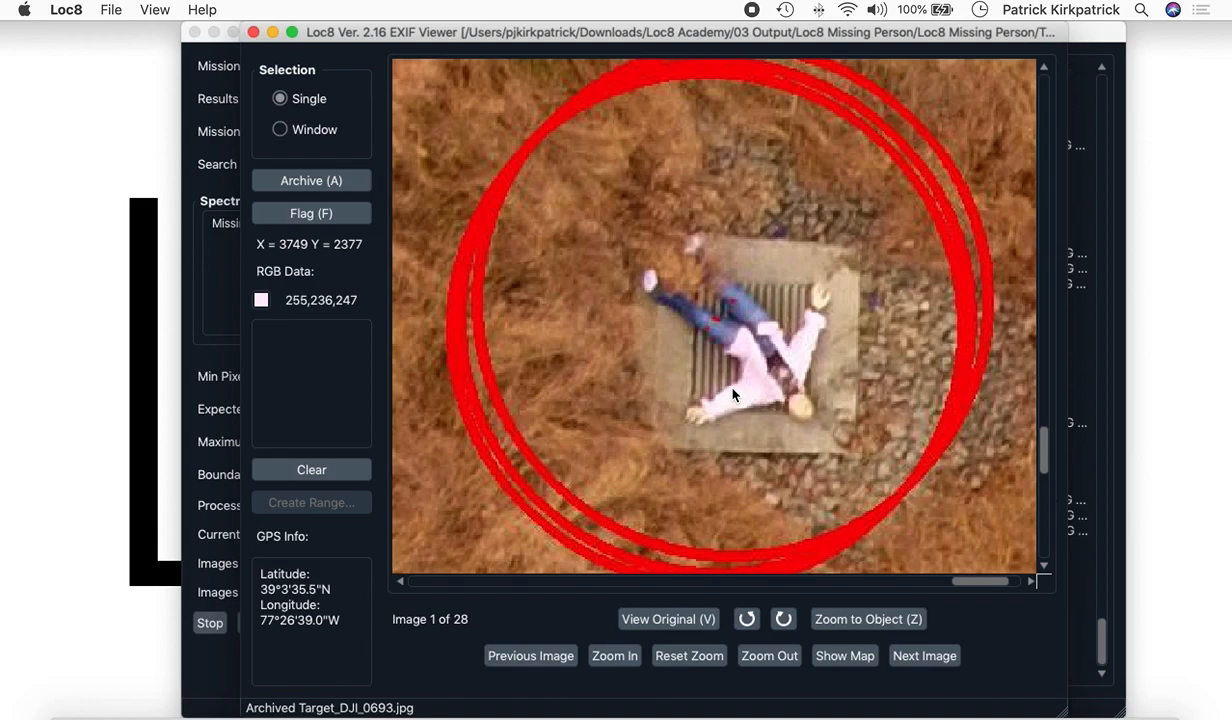
Show the image's GPS location in Google Maps and copy the link for sharing it
click(330, 622)
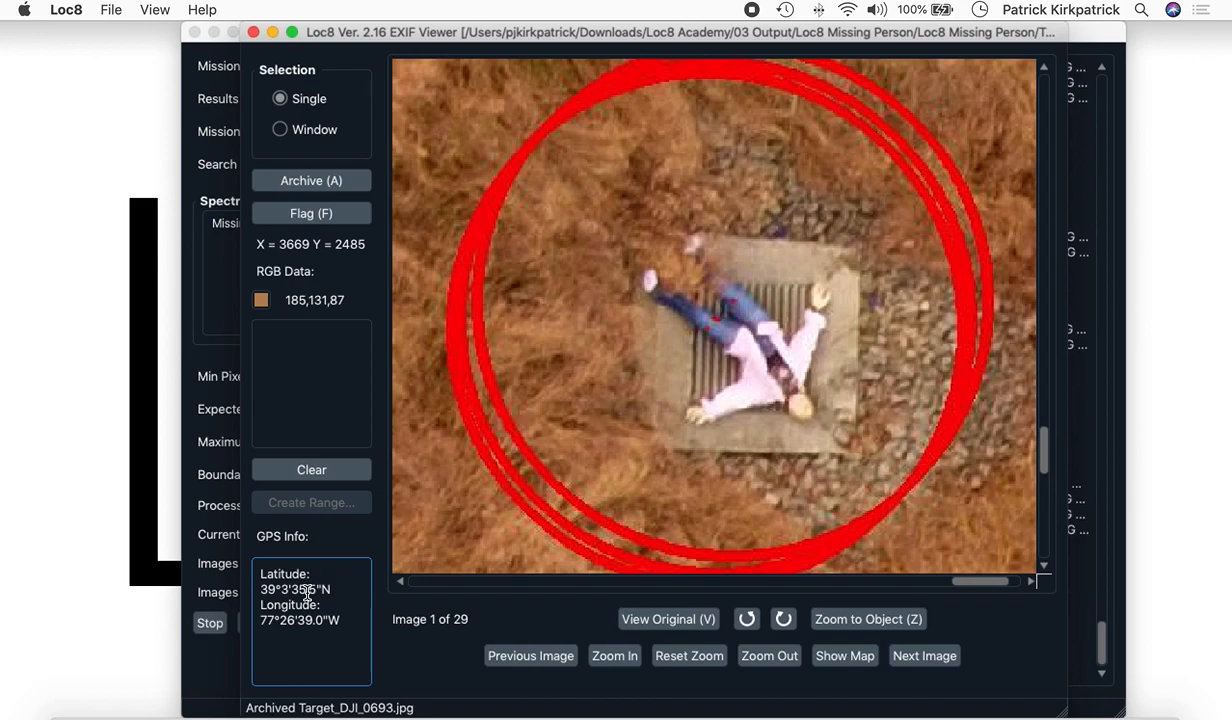
click(834, 657)
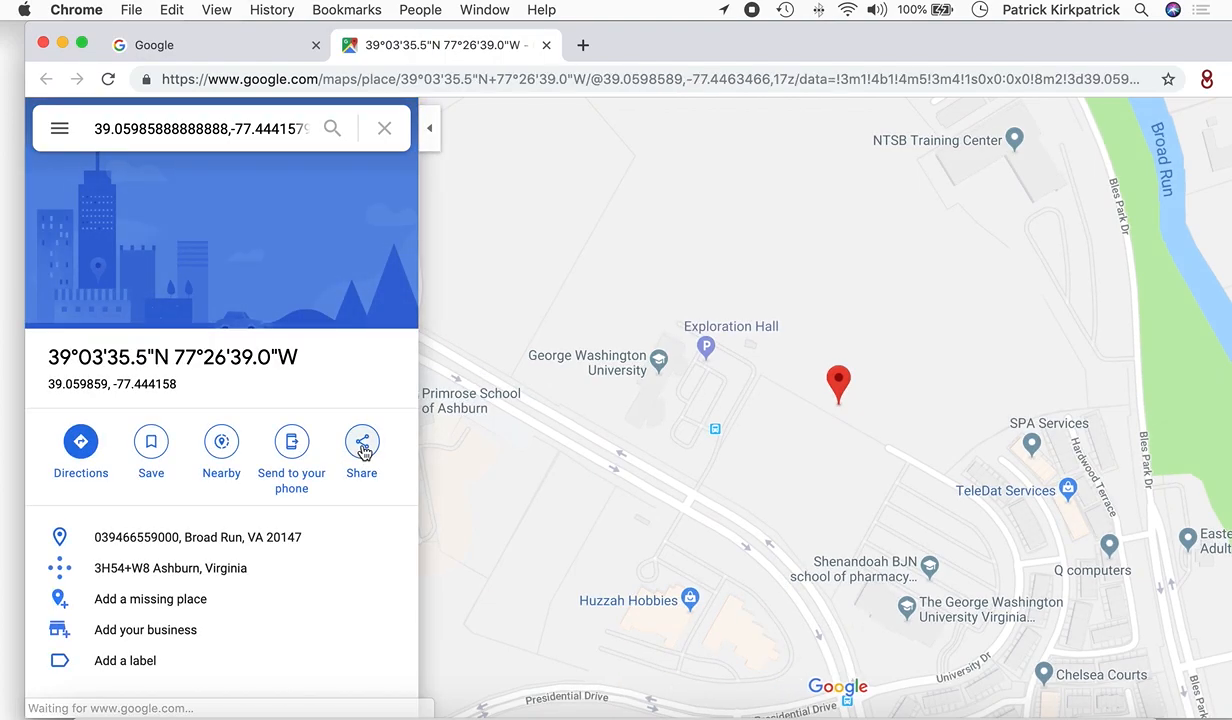
click(363, 451)
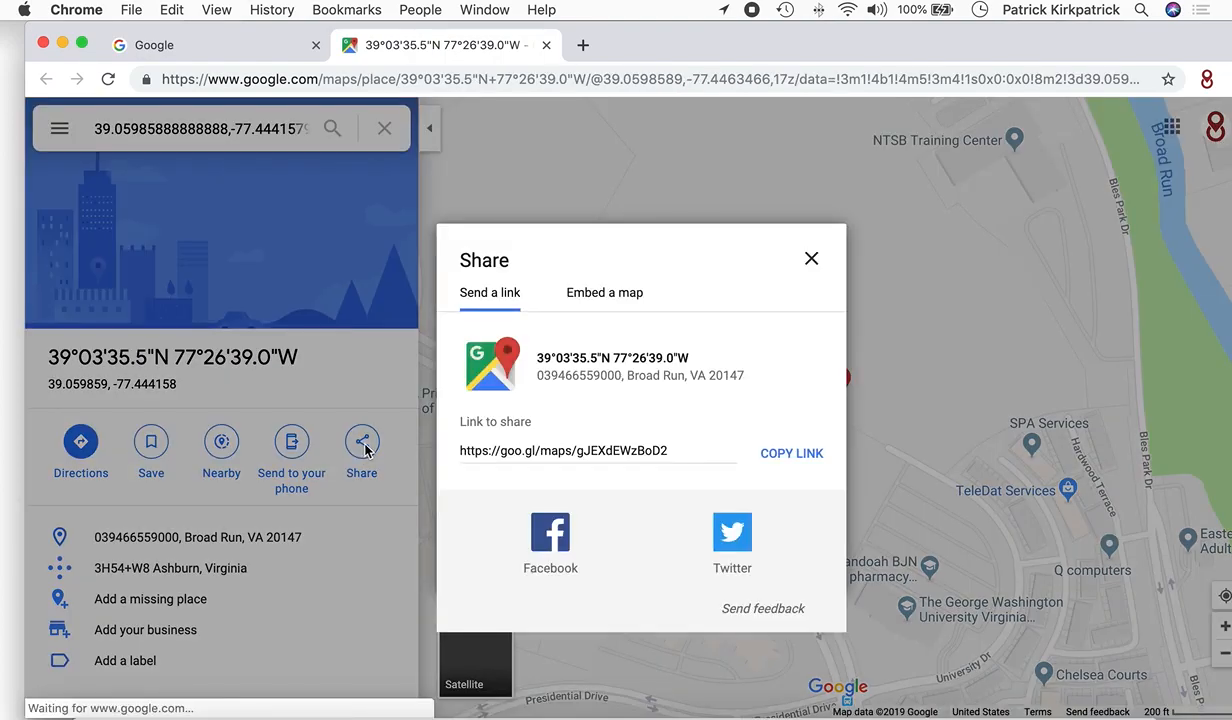
click(790, 462)
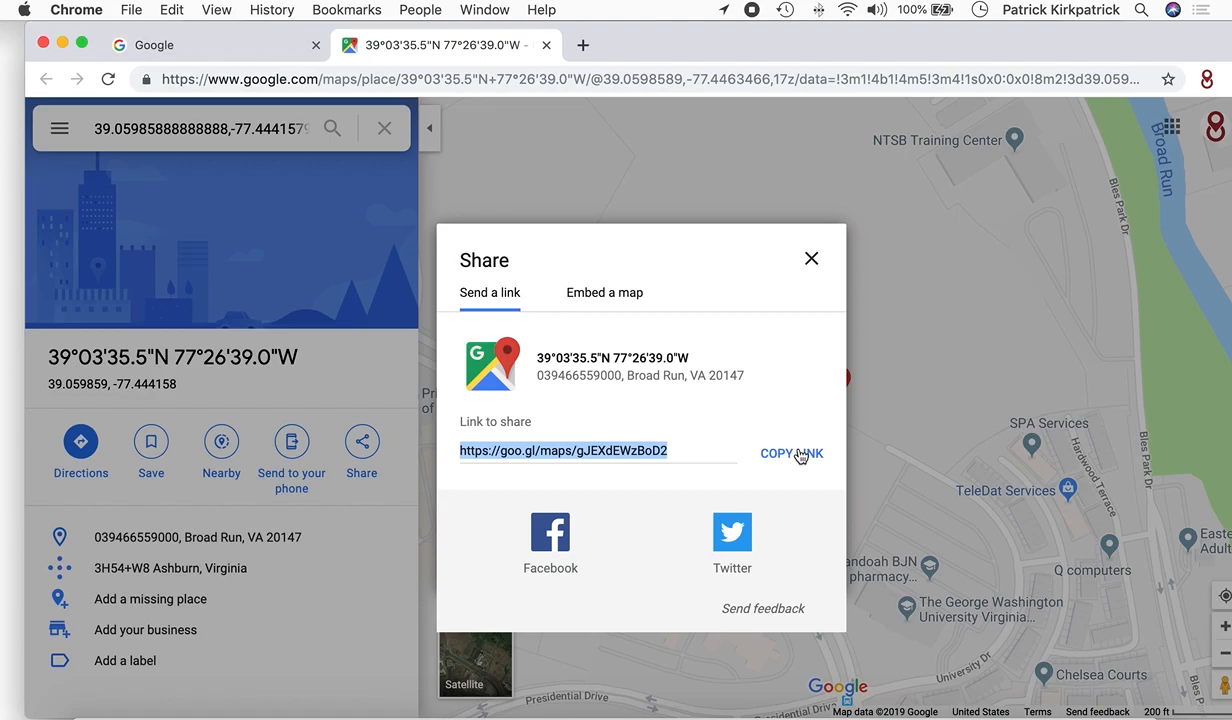
click(811, 261)
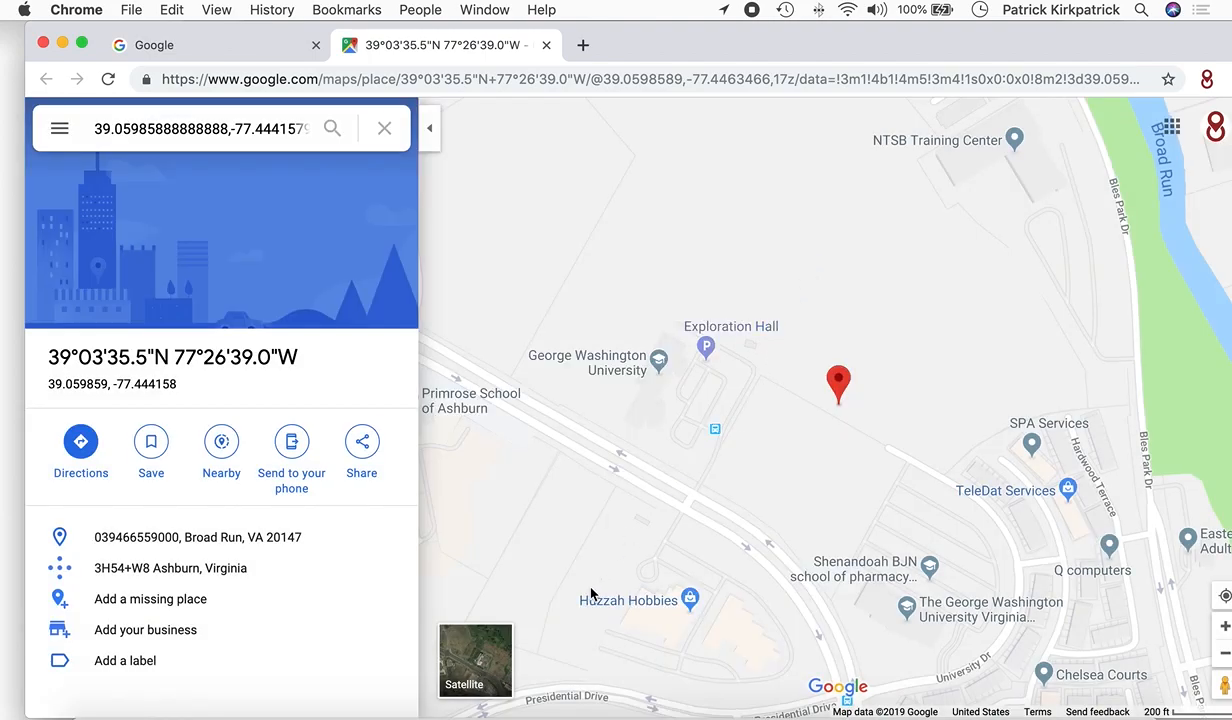
View the pinned location on satellite imagery and close the map window to return to the Loc8 viewer
click(485, 661)
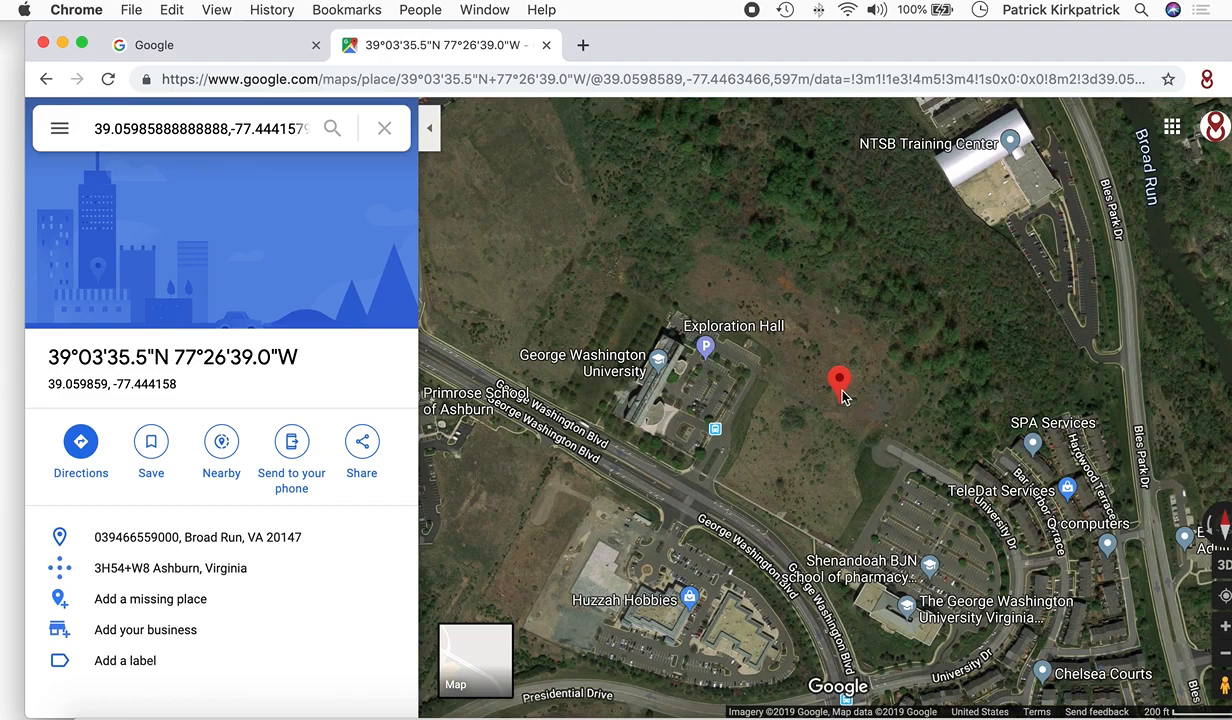
click(42, 43)
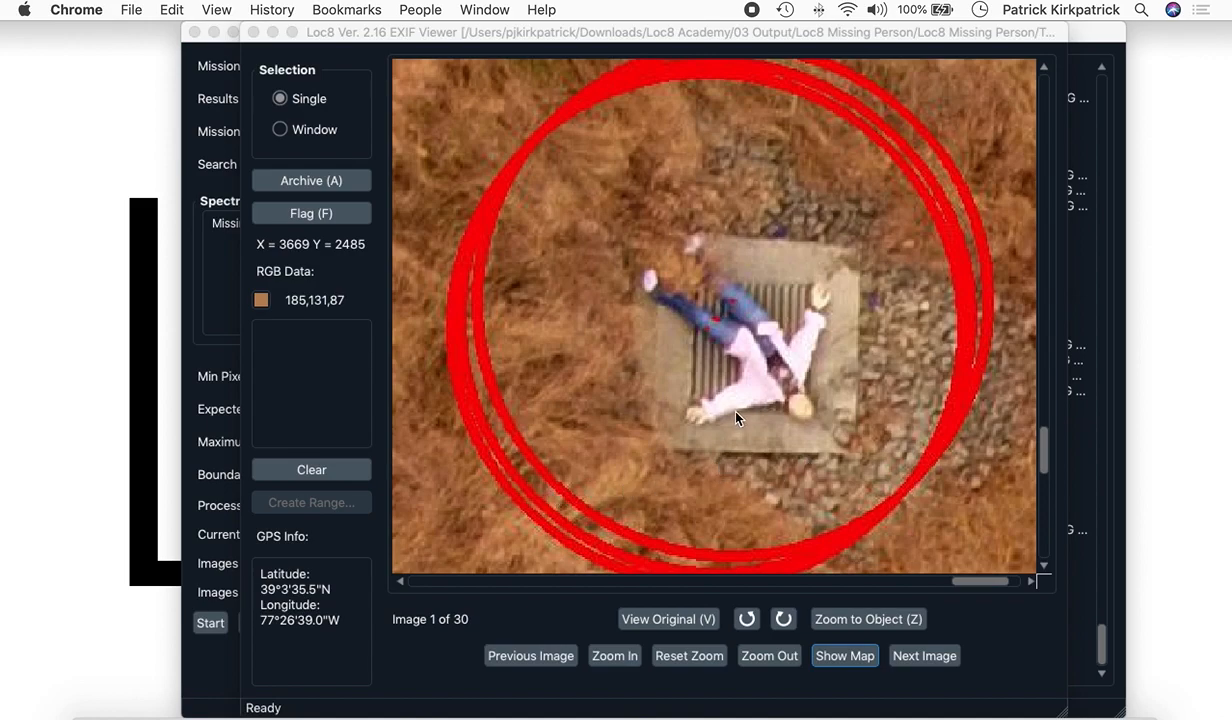
Flag the images showing the person: Target_DJI_0718.jpg, Target_DJI_0716.jpg and Target_DJI_0717.jpg
scroll(736, 418, down, 2)
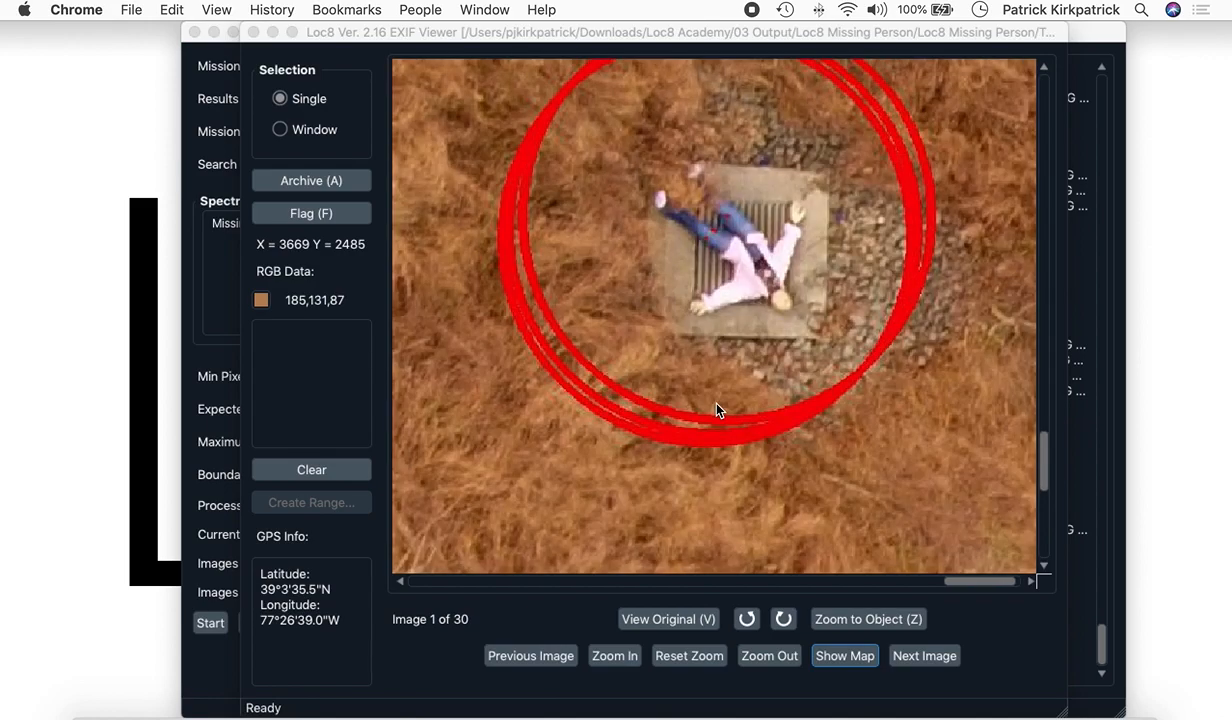
click(311, 214)
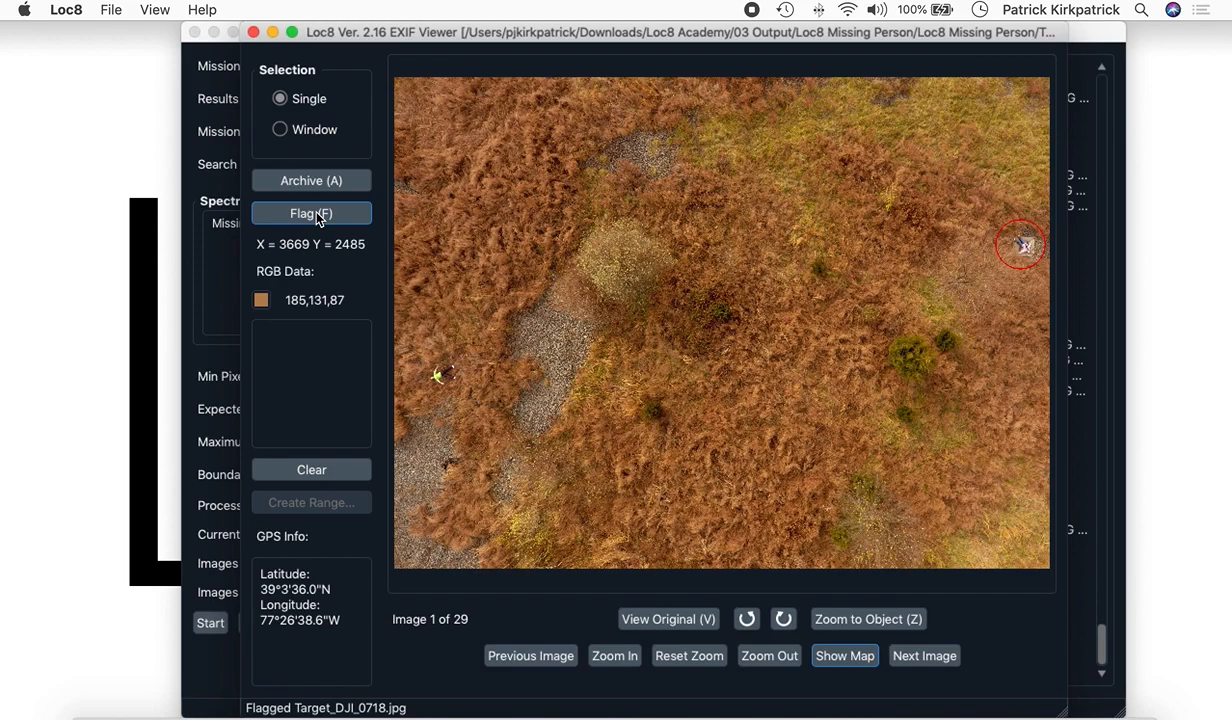
click(317, 218)
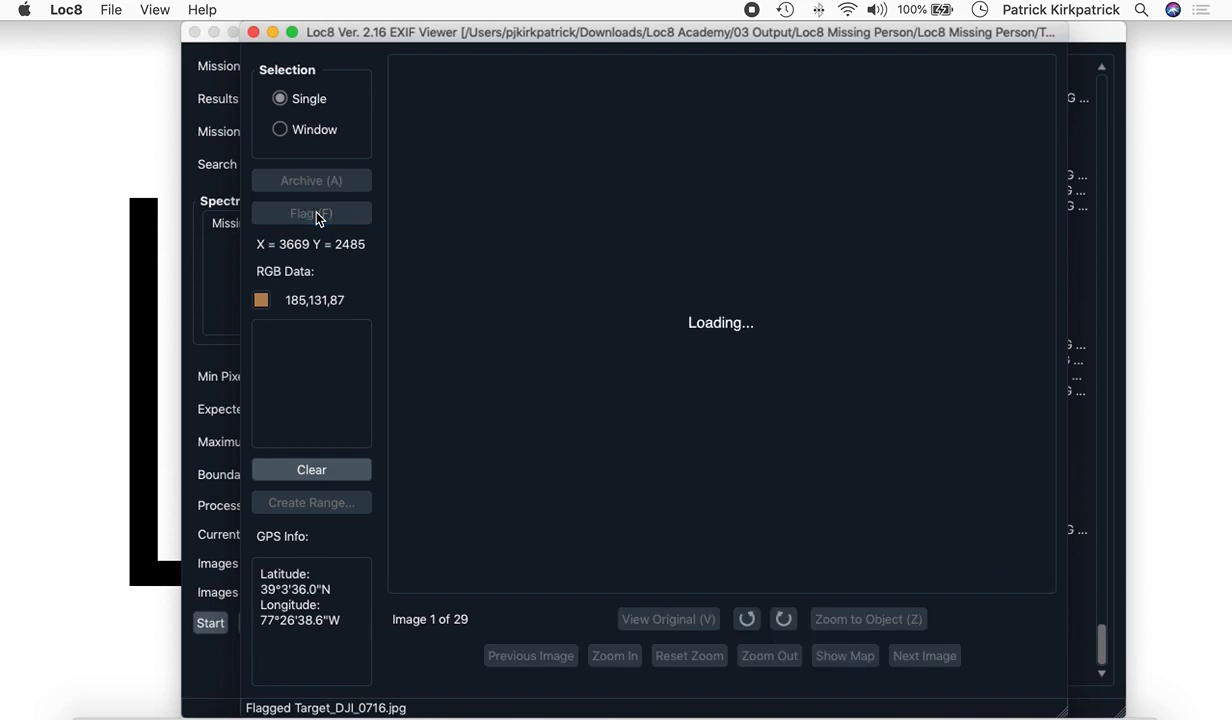
click(317, 218)
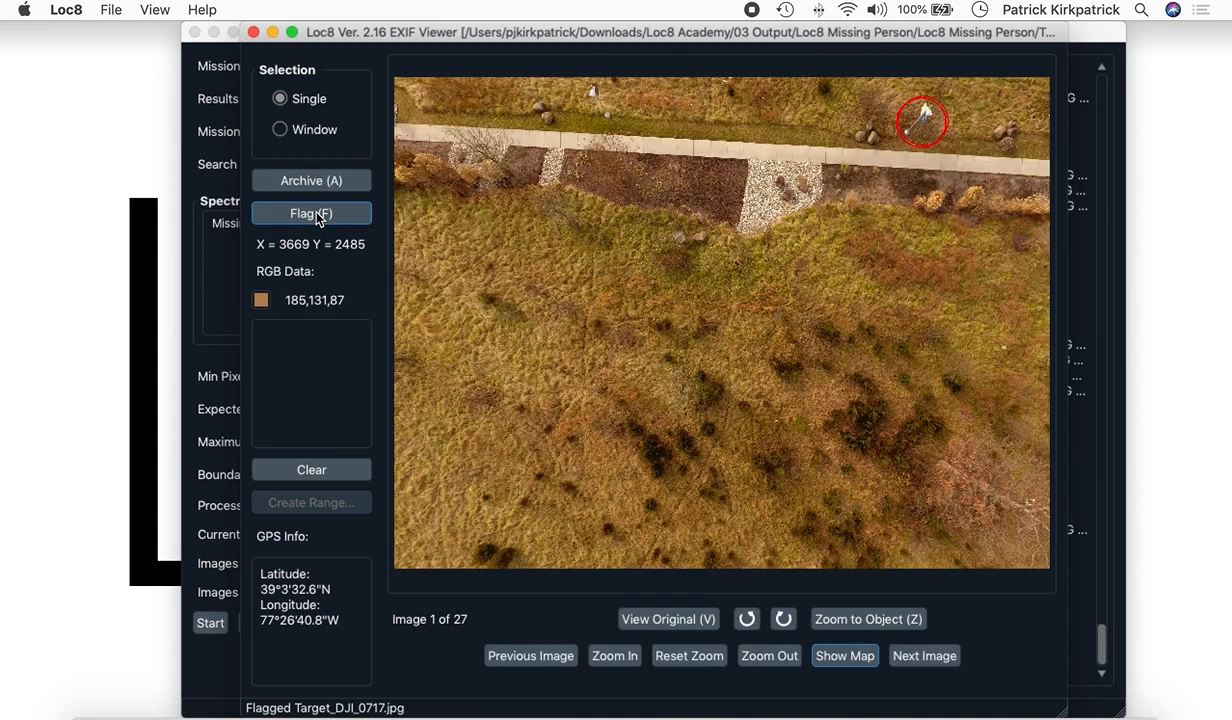
Archive the next three target images that show only signposts, ending with Target_DJI_0731.jpg
key(a)
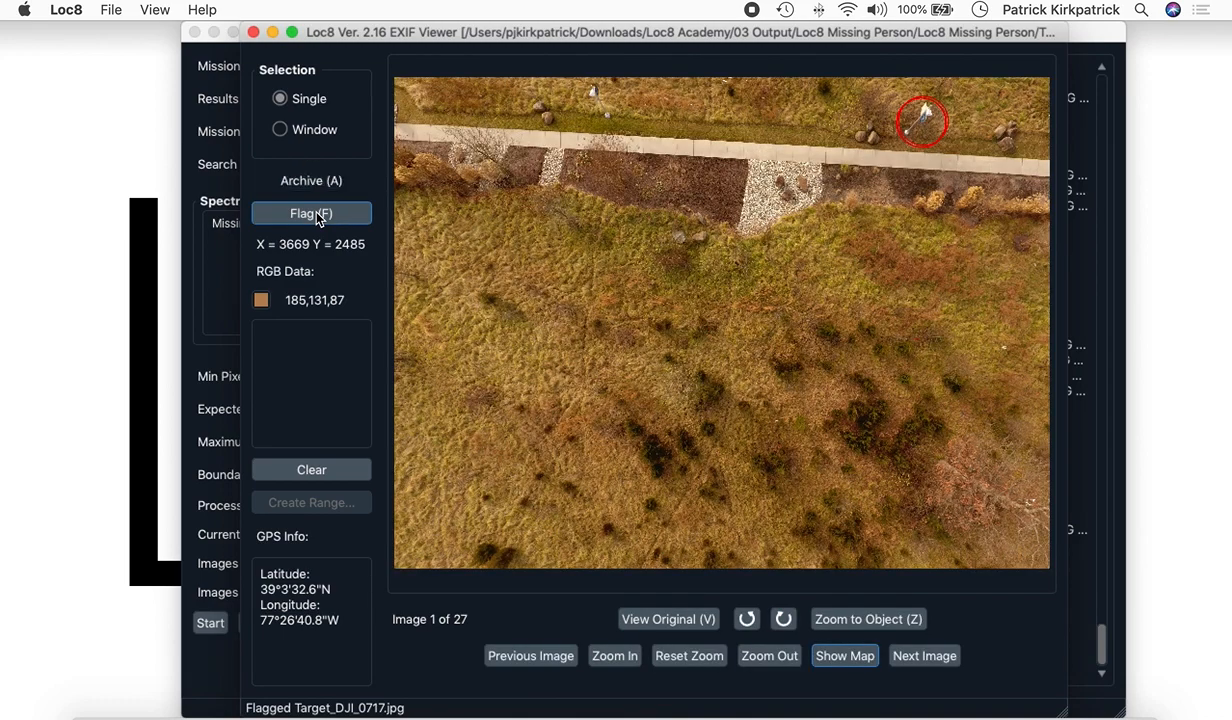
key(a)
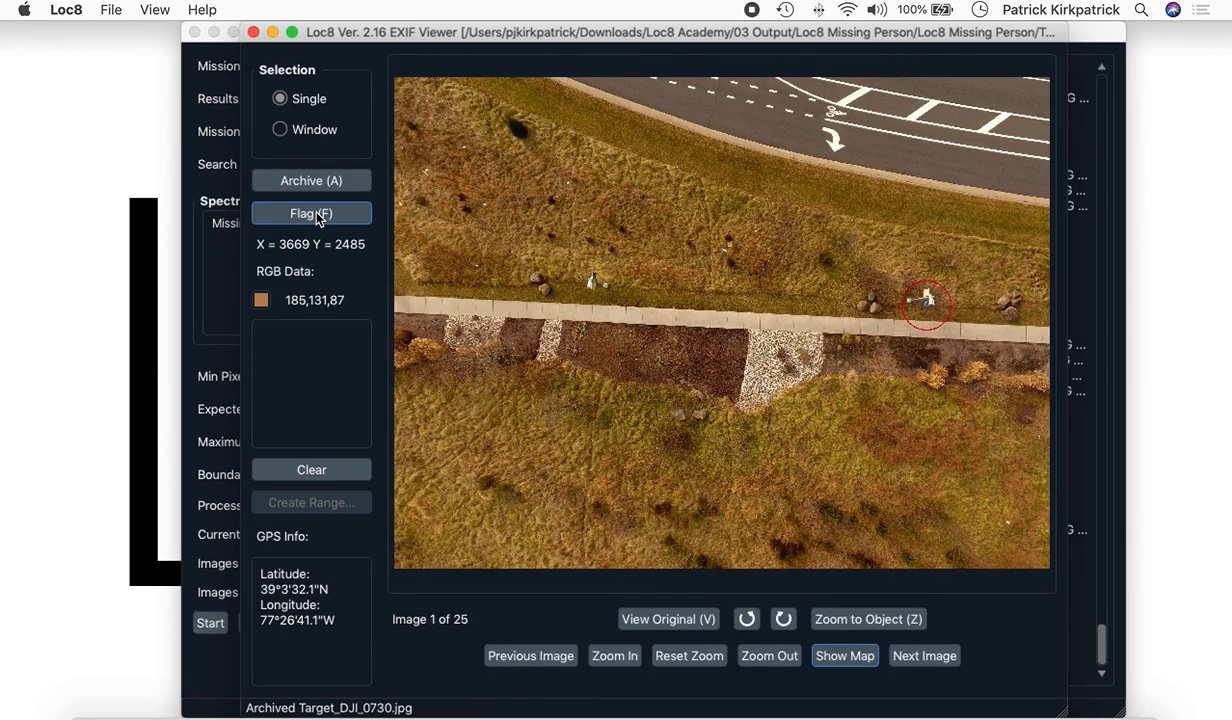
key(a)
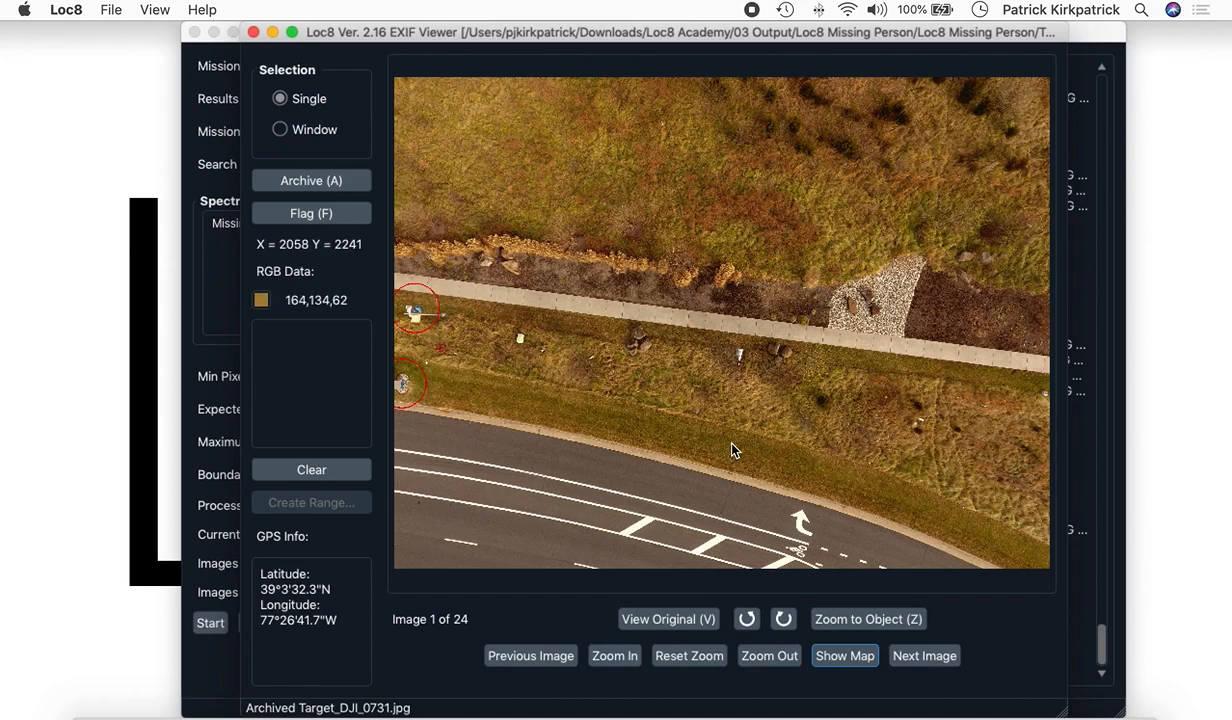
Zoom to each of the two circled objects beside the road and examine their marked pixels
key(z)
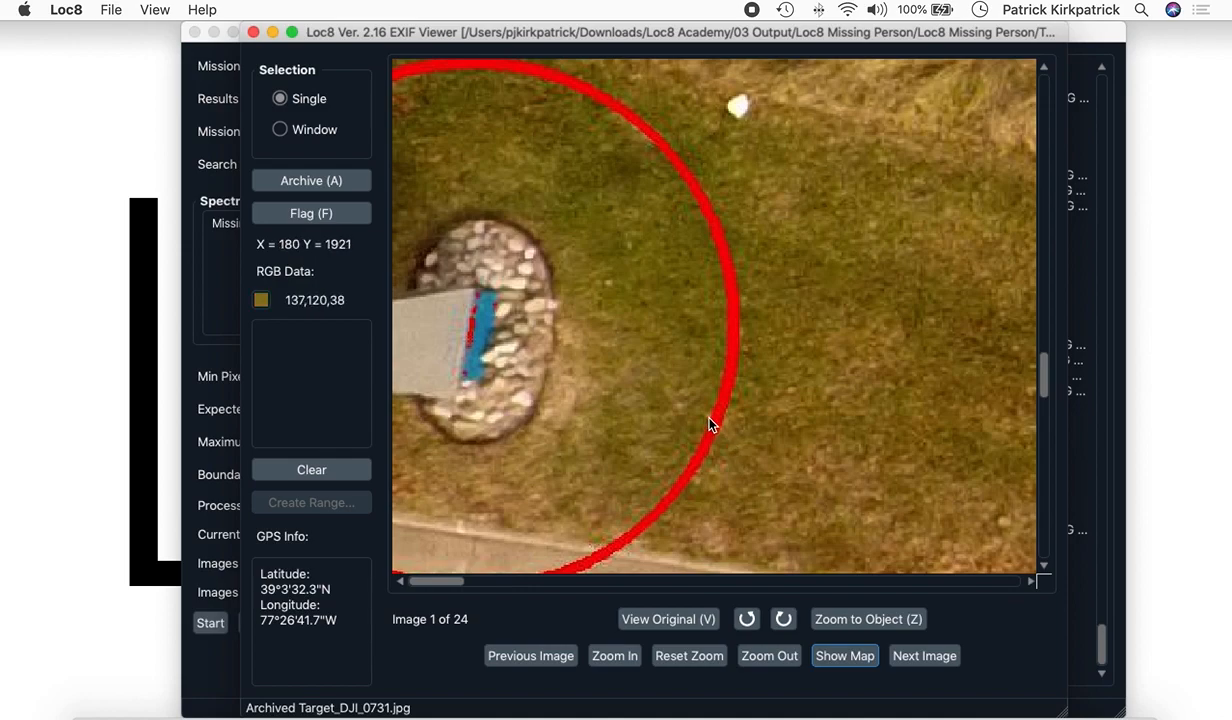
key(z)
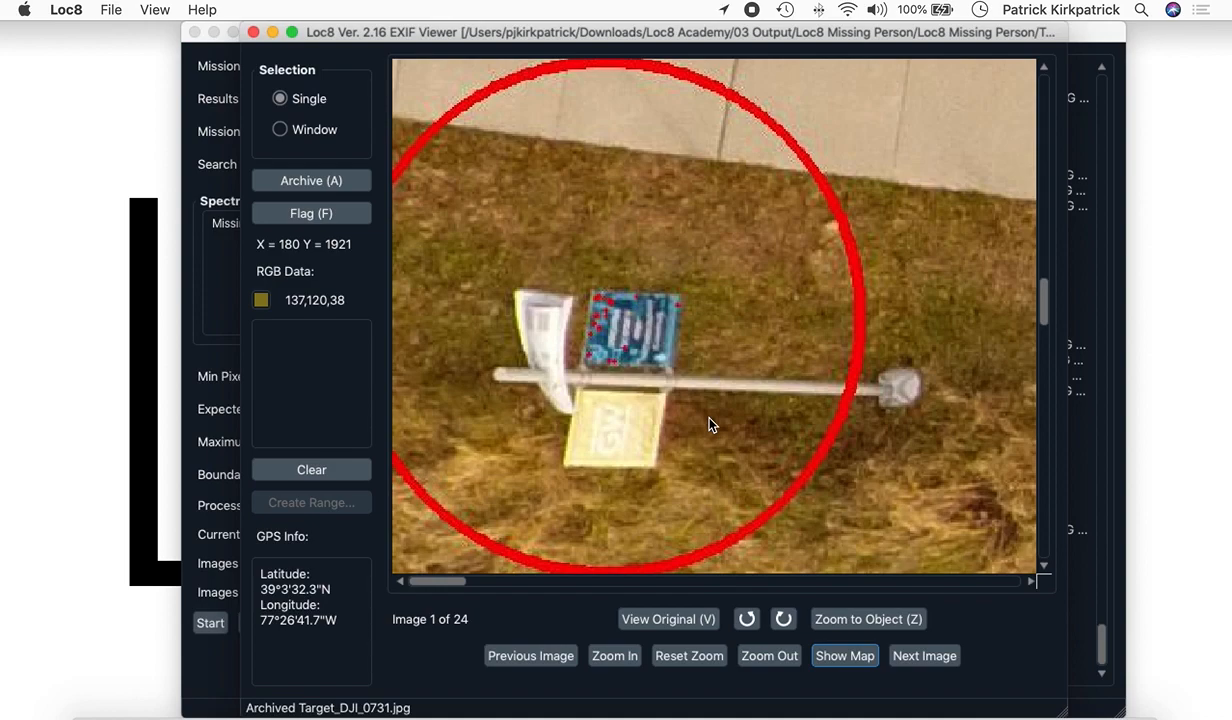
Return to the full view of the roadside image and archive the signpost false positives Target_DJI_0732.jpg and Target_DJI_0733.jpg
key(z)
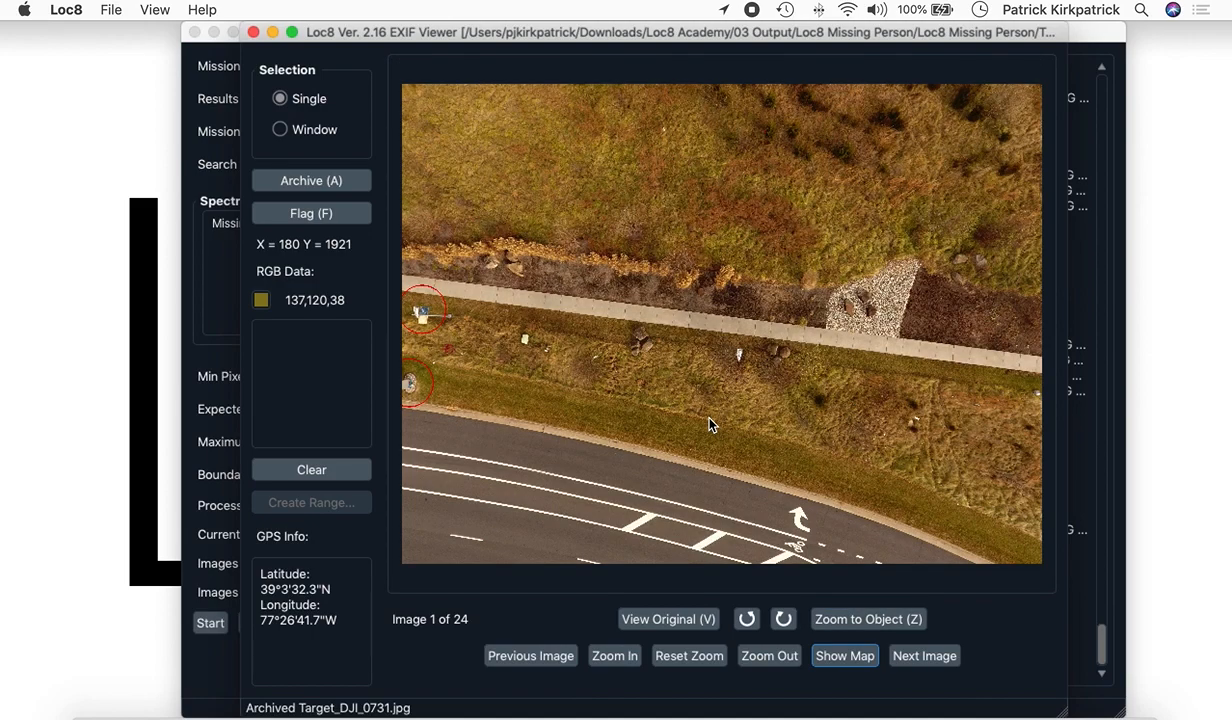
key(z)
key(z)
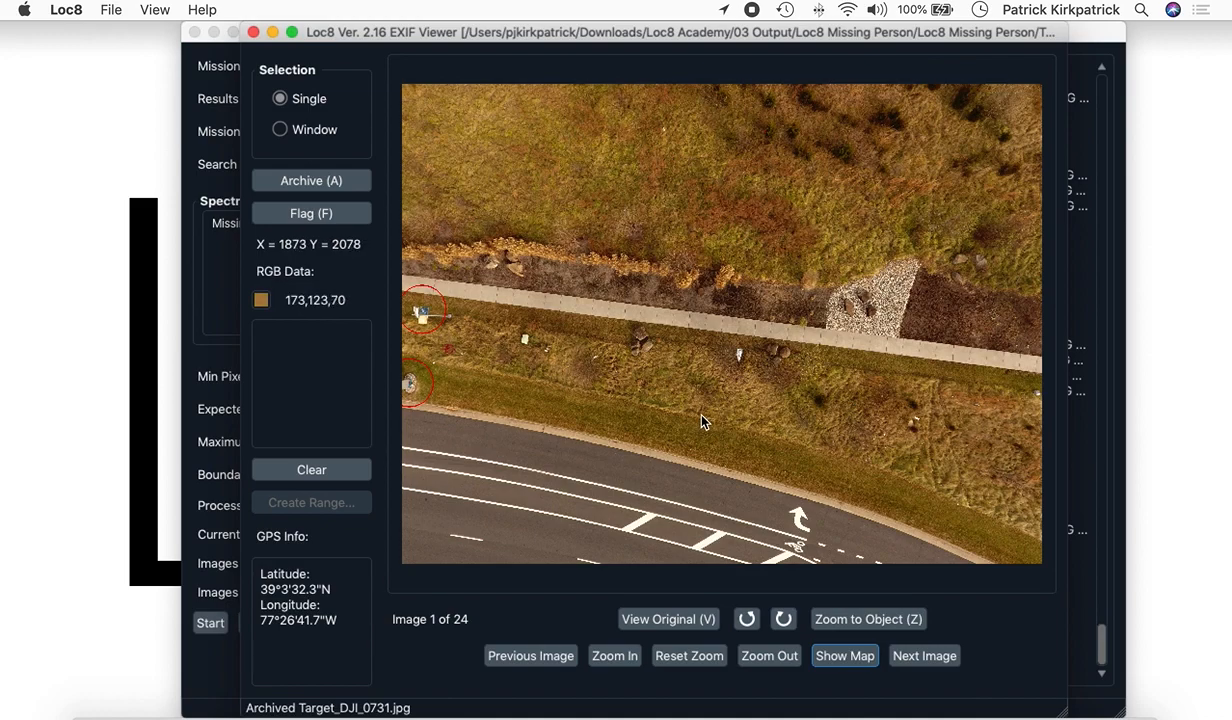
key(a)
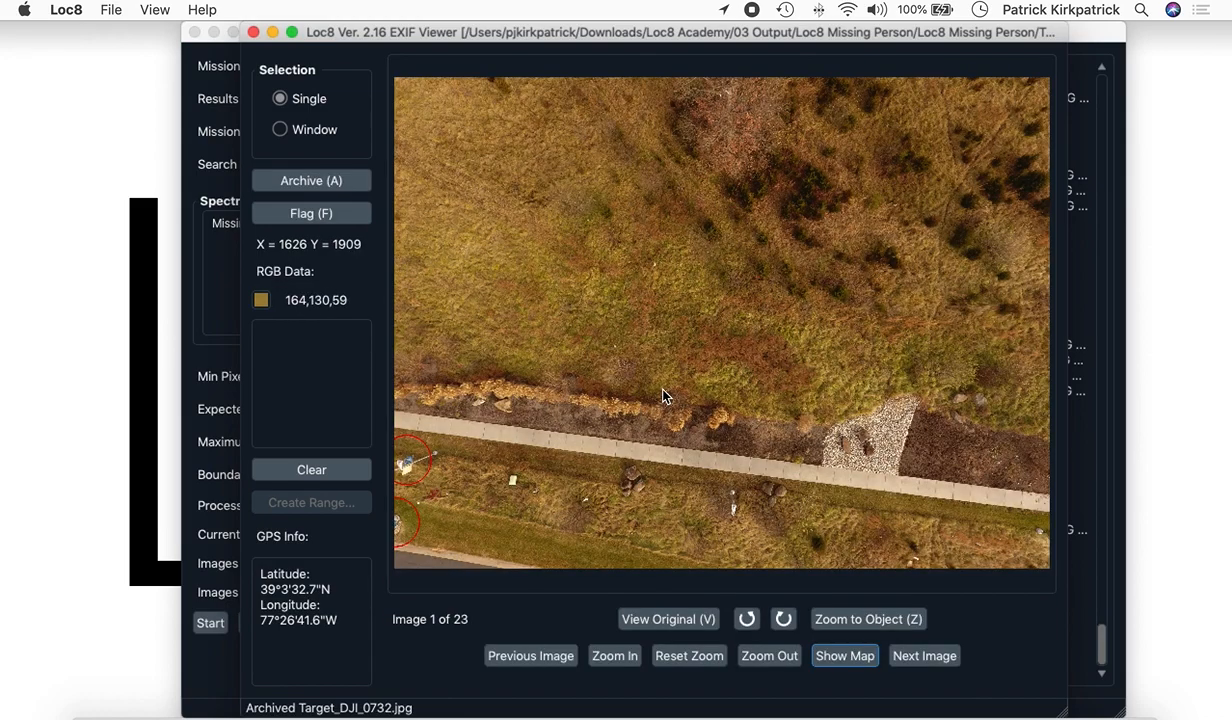
key(a)
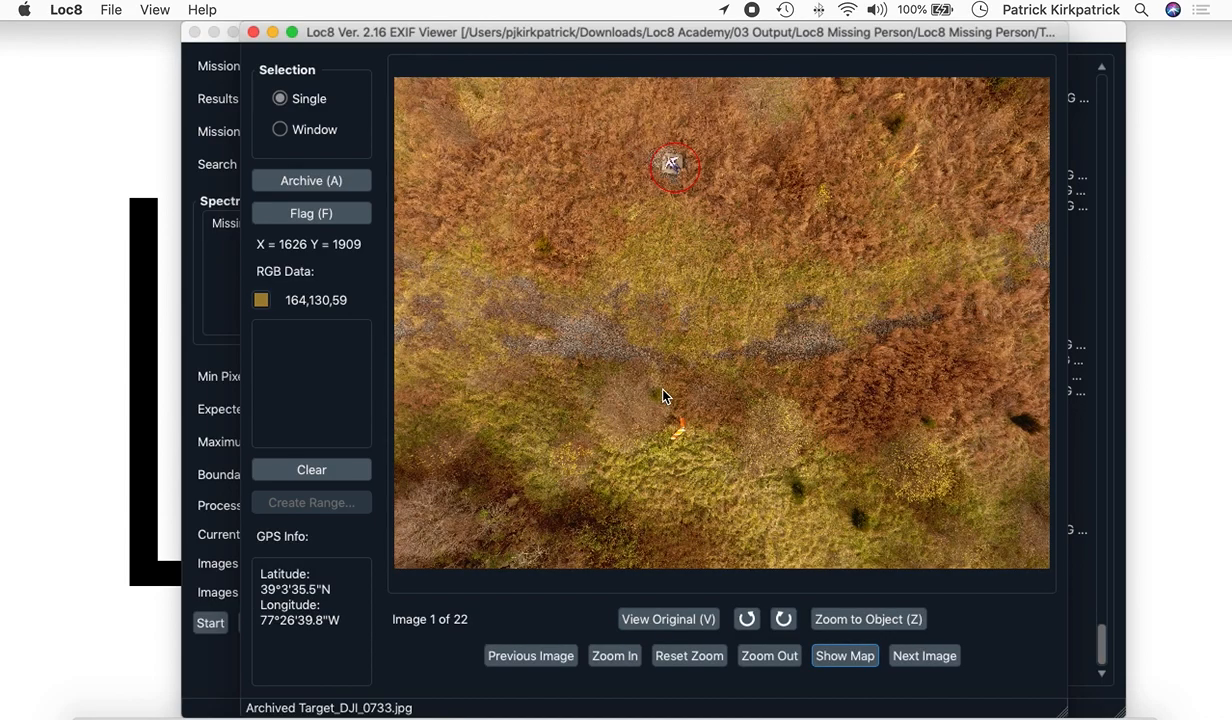
Flag the next four images showing the person, from Target_DJI_0744.jpg through Target_DJI_0747.jpg, and close the image viewer
key(f)
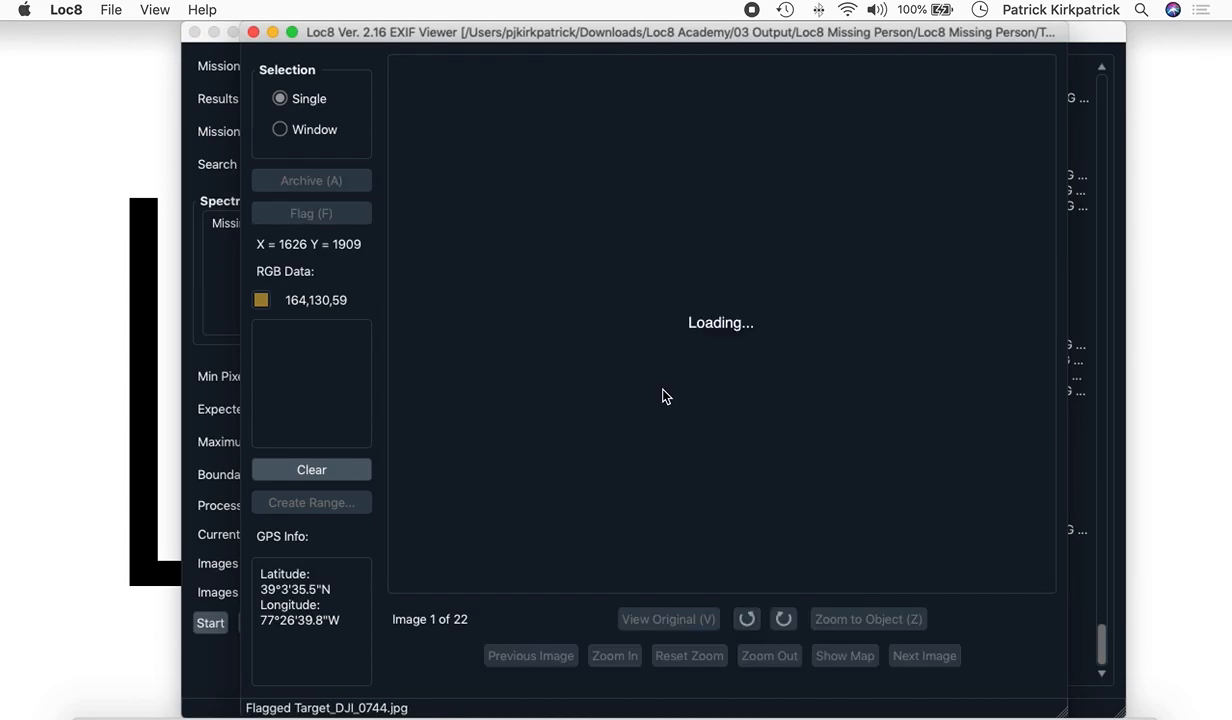
key(f)
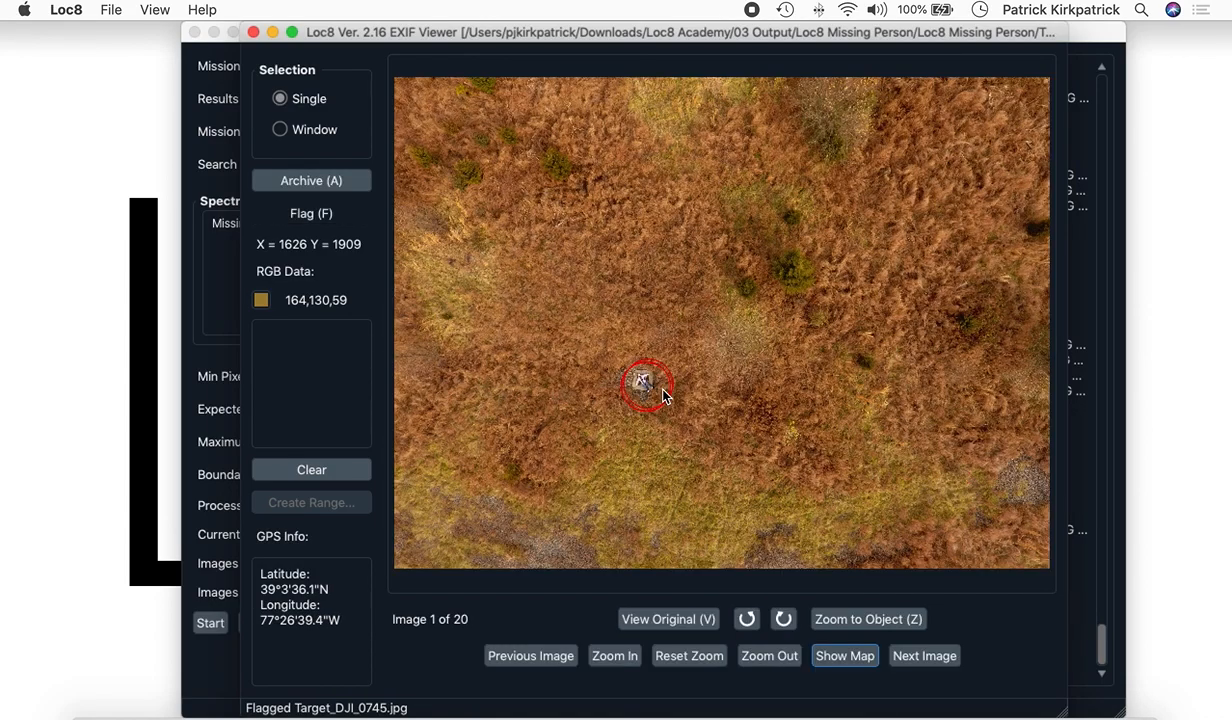
key(f)
key(f)
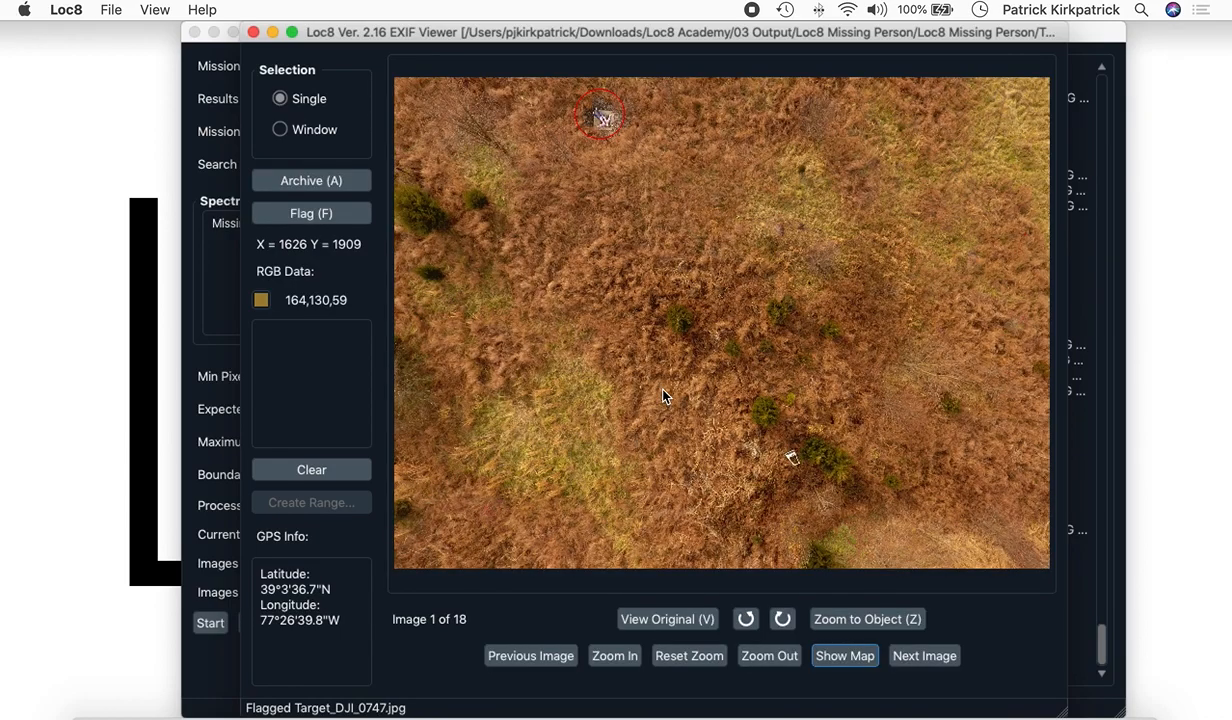
click(253, 32)
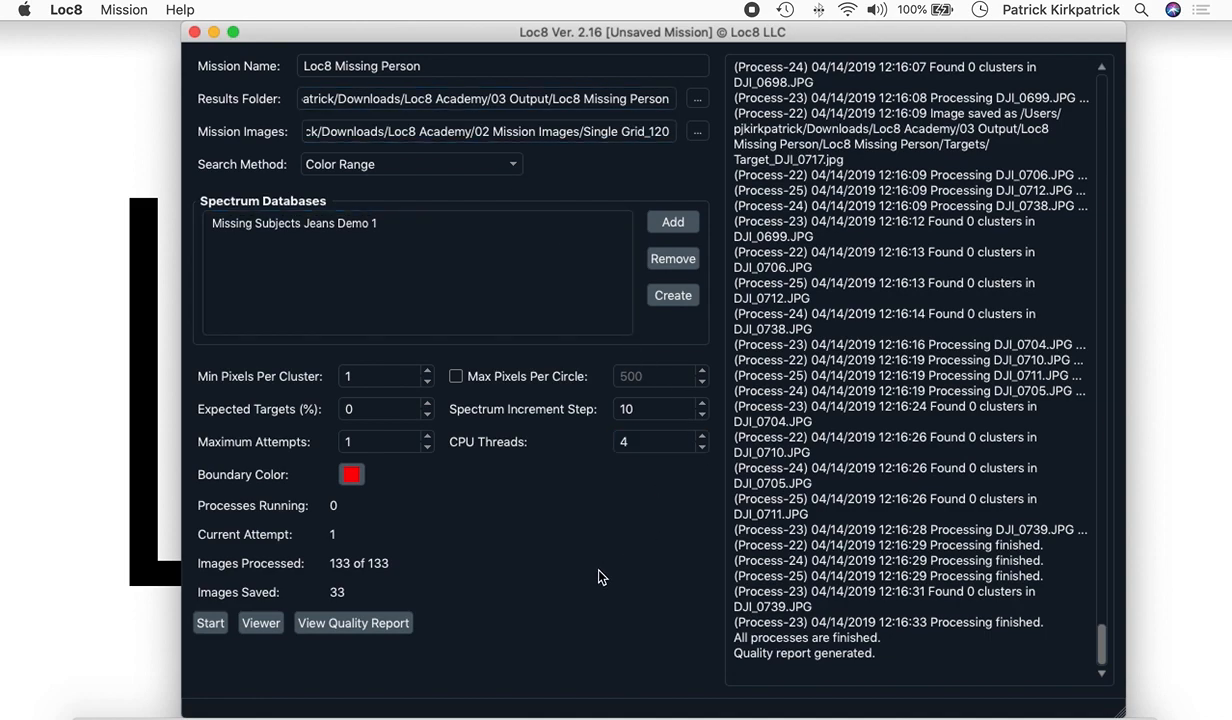